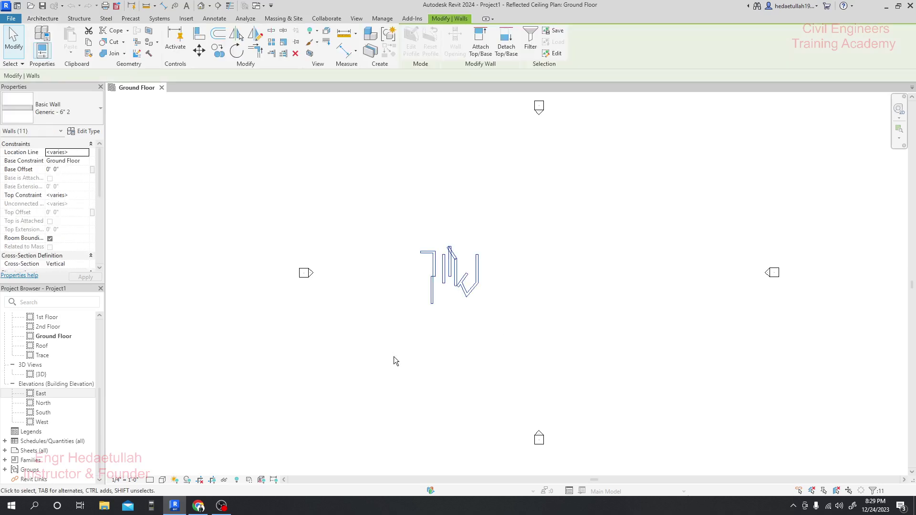
- Delete the selected walls and start a new Generic - 6" 2 wall with its top constraint up to level 1st Floor
key(Delete)
click(38, 43)
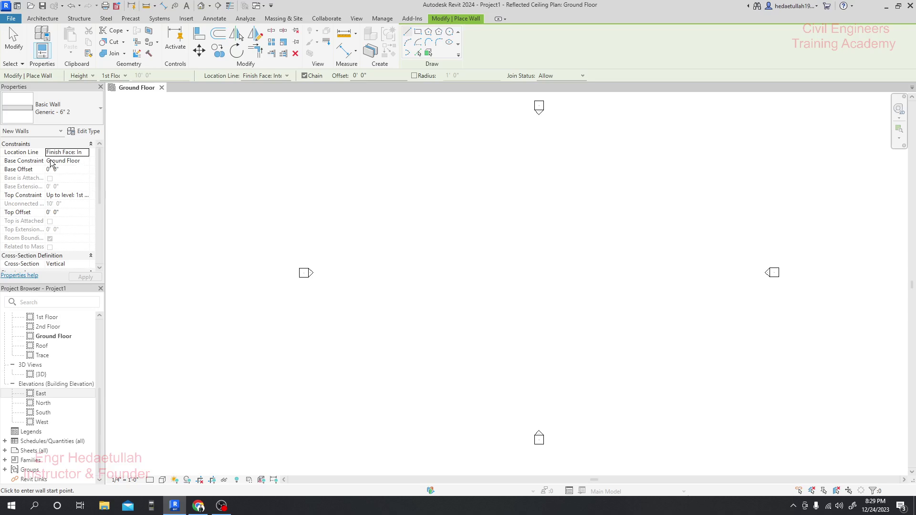
click(84, 195)
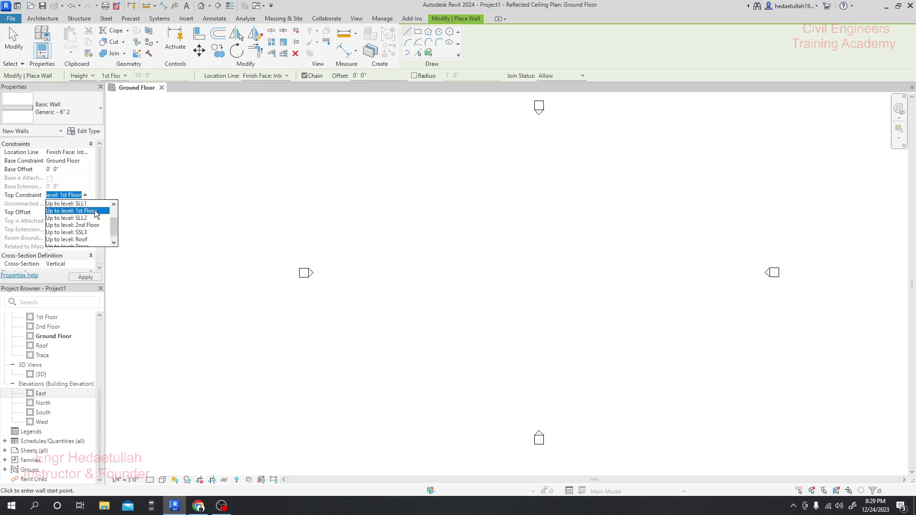
click(95, 210)
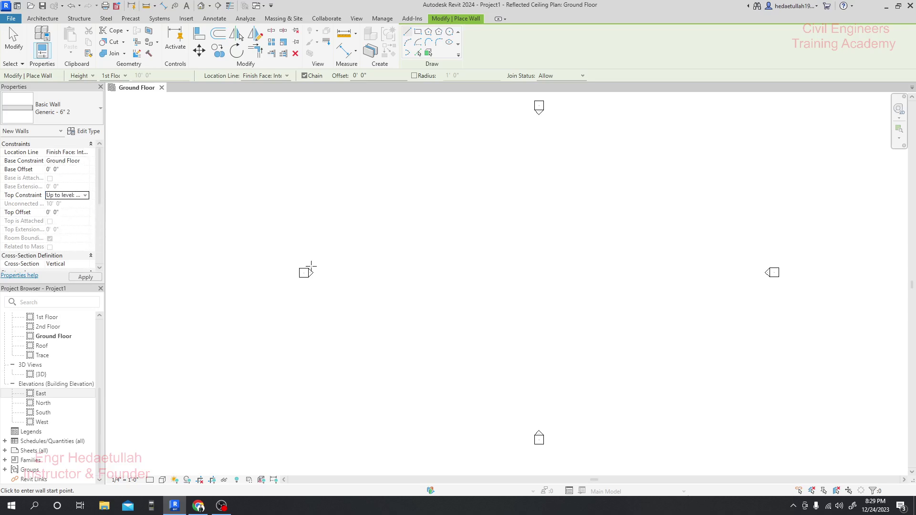
- Draw a horizontal wall about 35 ft long between the elevation markers in the Ground Floor ceiling plan
click(445, 272)
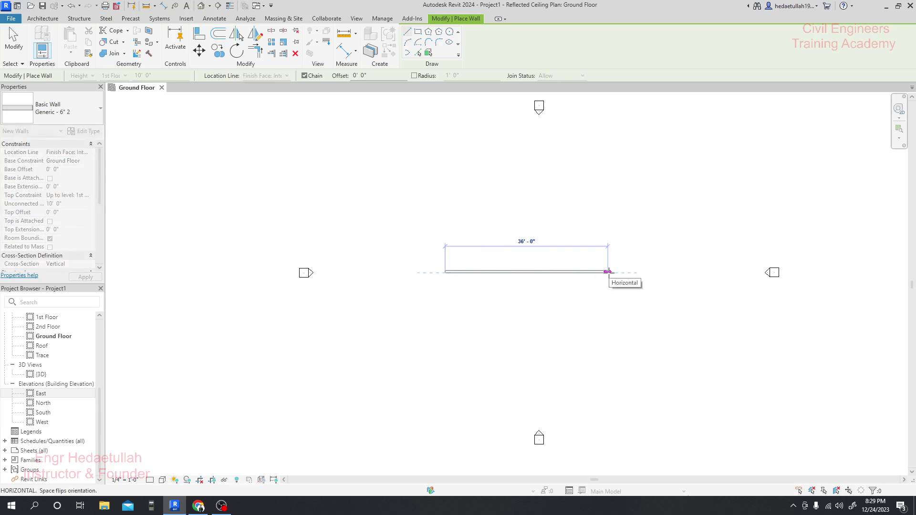
click(608, 272)
key(Escape)
key(Escape)
middle_drag(507, 327, 489, 321)
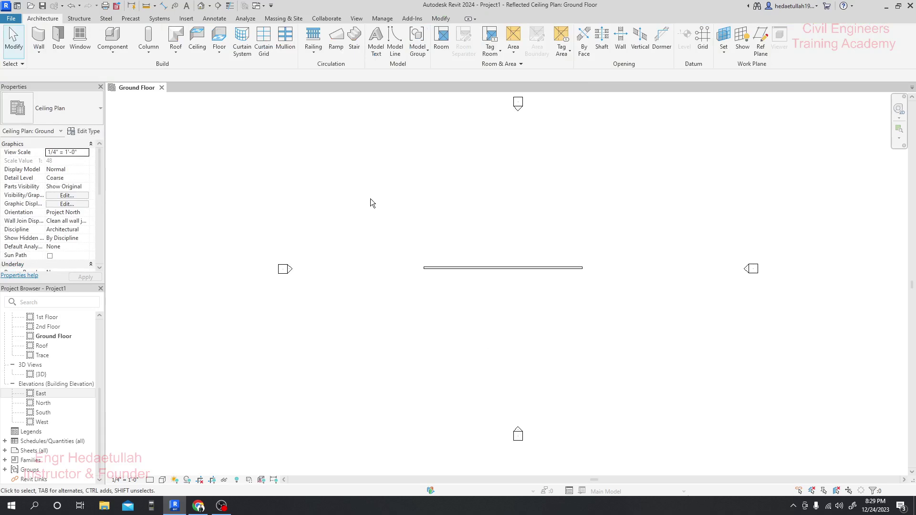
middle_drag(485, 213, 483, 213)
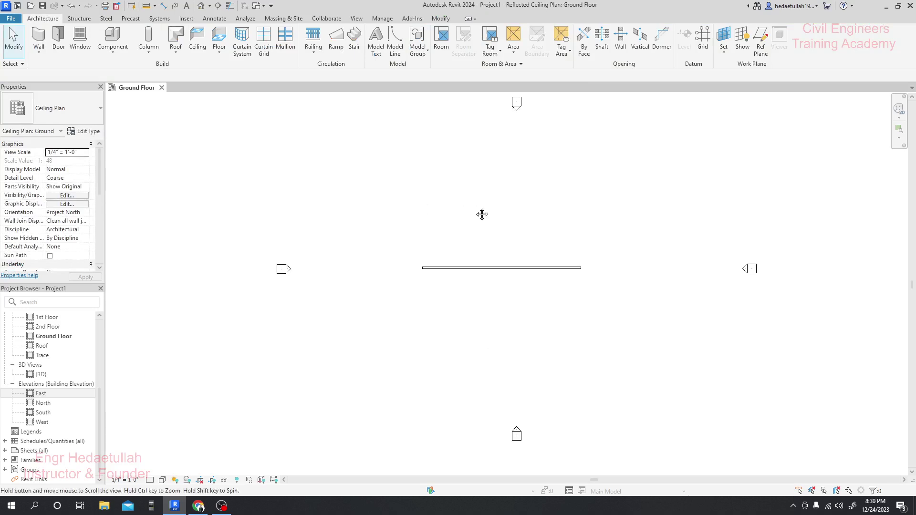
- Open the default 3D view and frame the wall in it
click(203, 7)
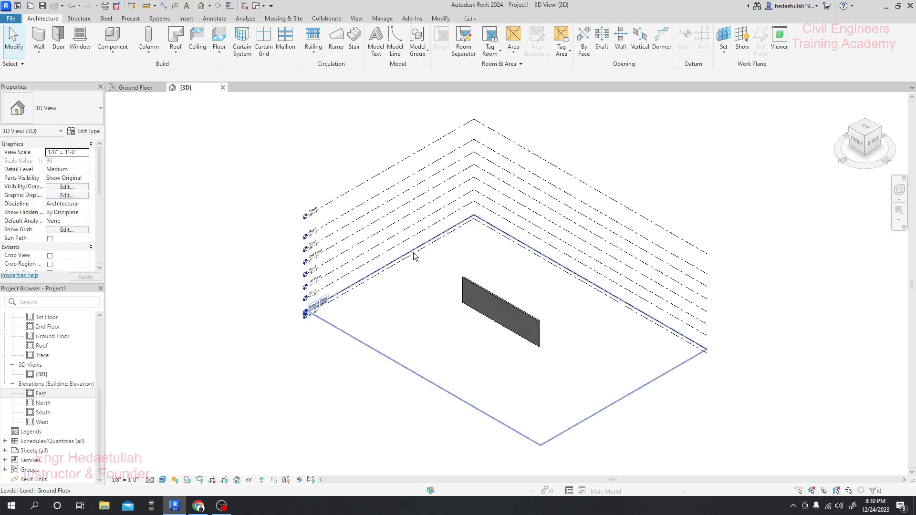
scroll(490, 310, up, 4)
scroll(492, 302, down, 6)
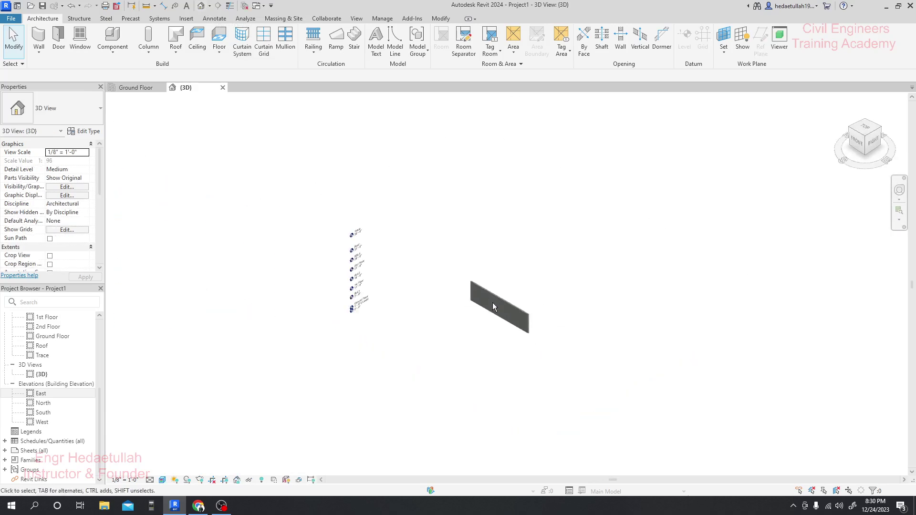
- Tile the 3D view beside the Ground Floor ceiling plan, and close the ceiling plan view
click(356, 19)
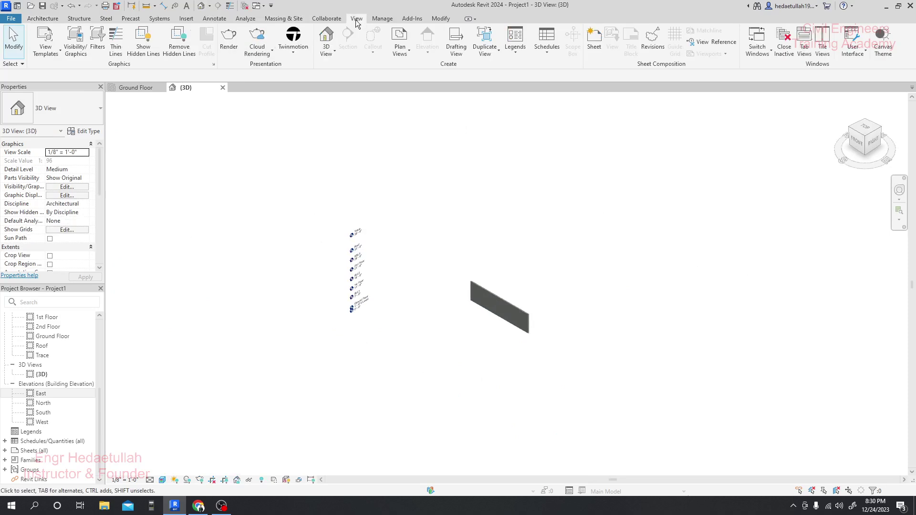
click(823, 42)
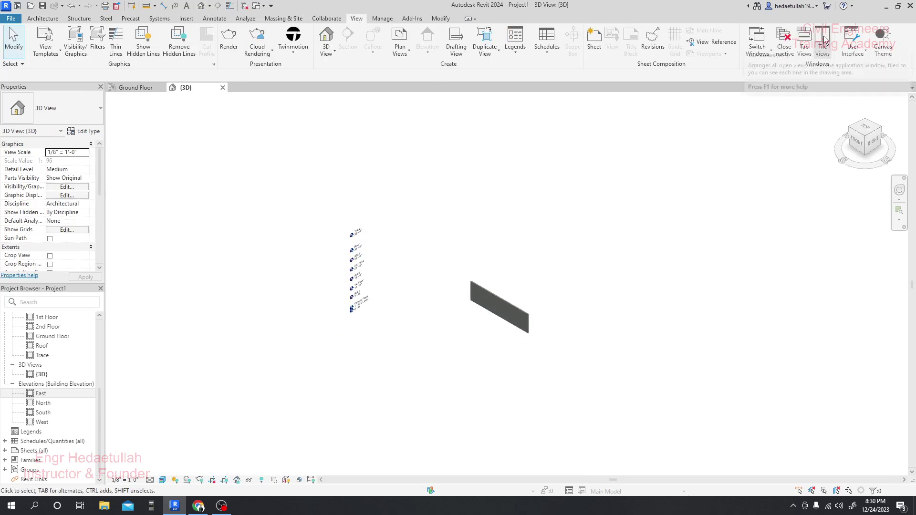
click(724, 230)
click(448, 303)
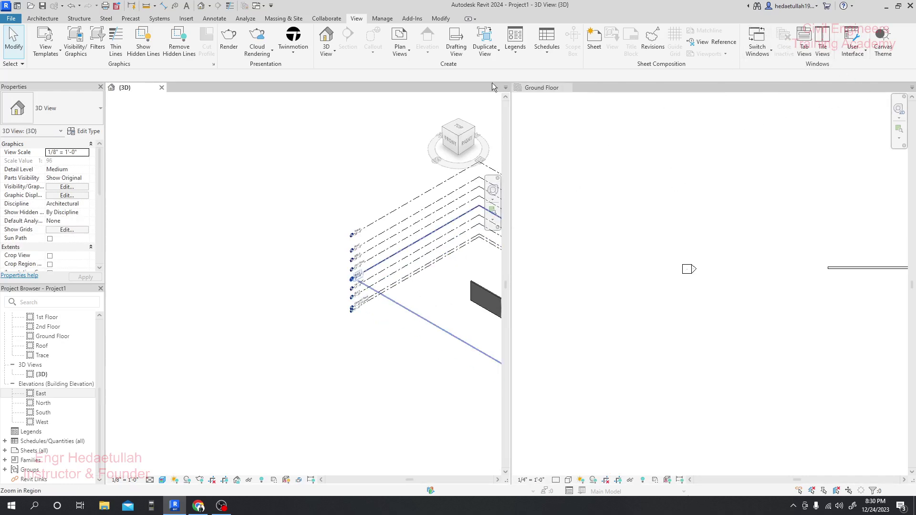
click(562, 88)
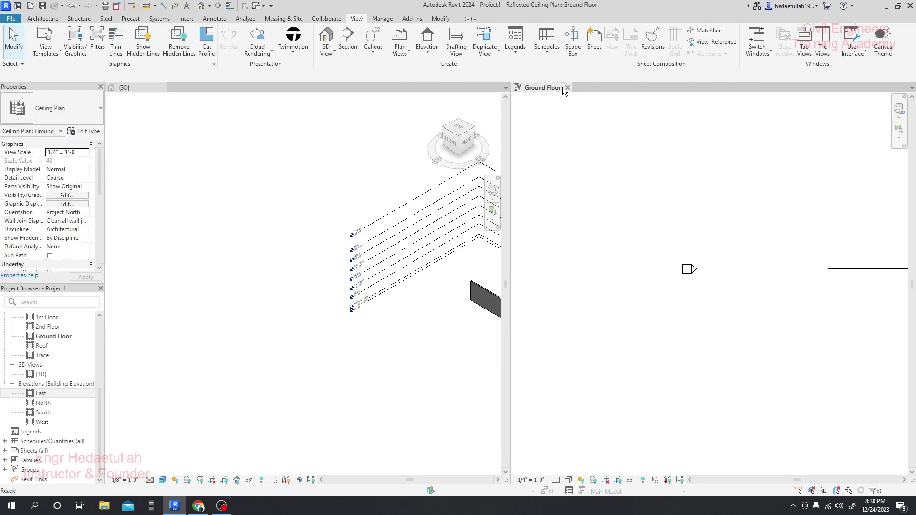
click(566, 87)
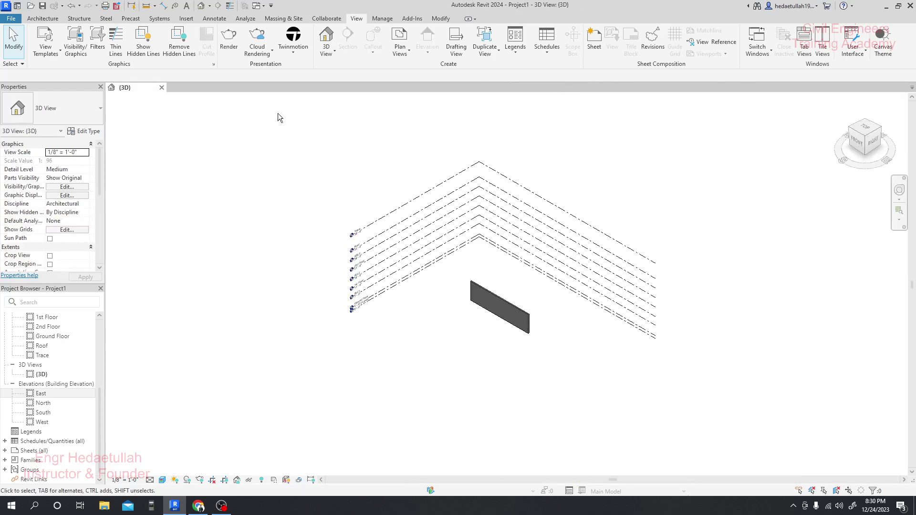
- Reopen the Ground Floor ceiling plan and close it again
scroll(54, 373, up, 2)
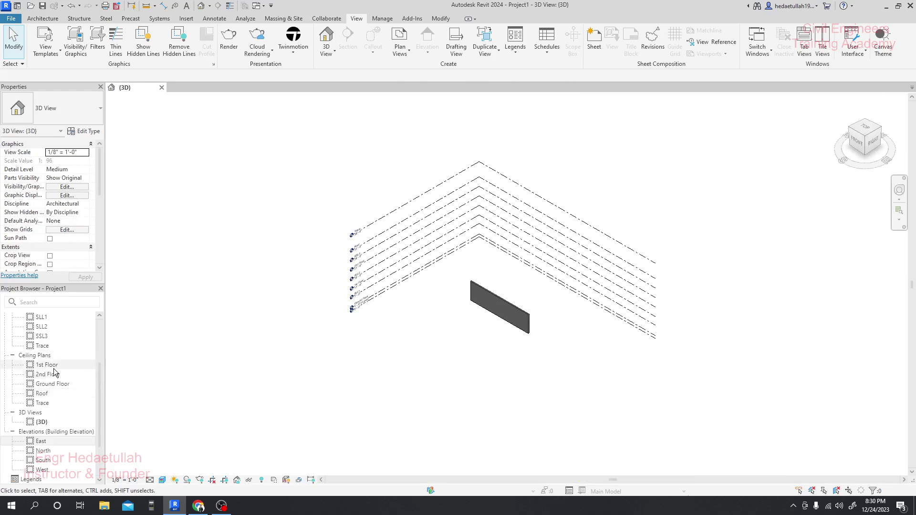
click(55, 385)
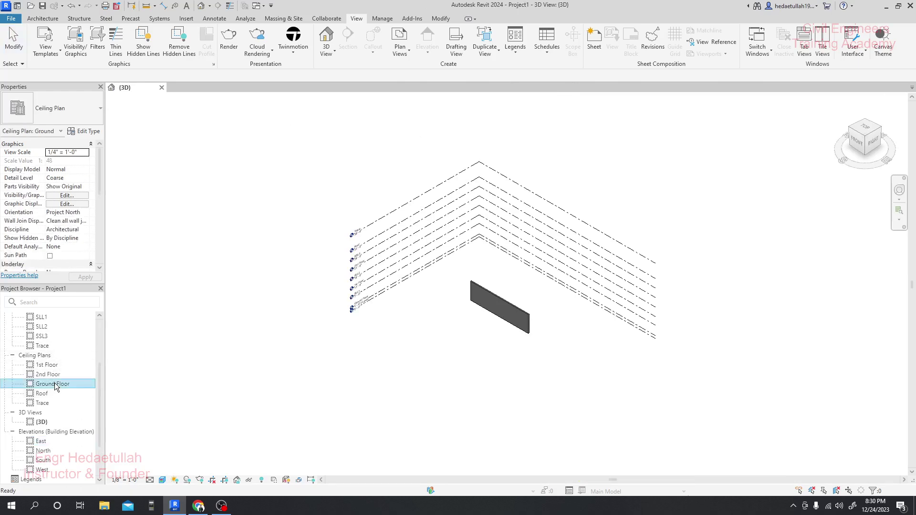
double_click(55, 385)
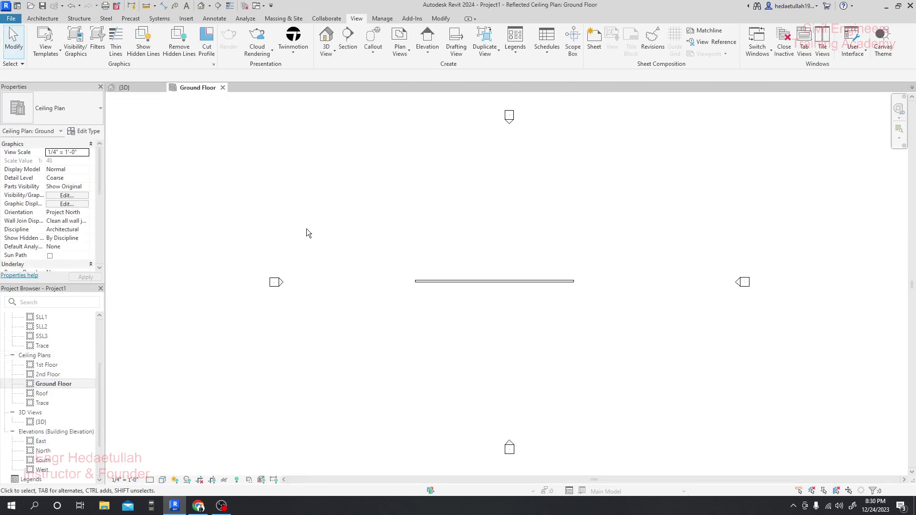
click(222, 88)
- Delete the wall in the 3D view
scroll(93, 343, up, 3)
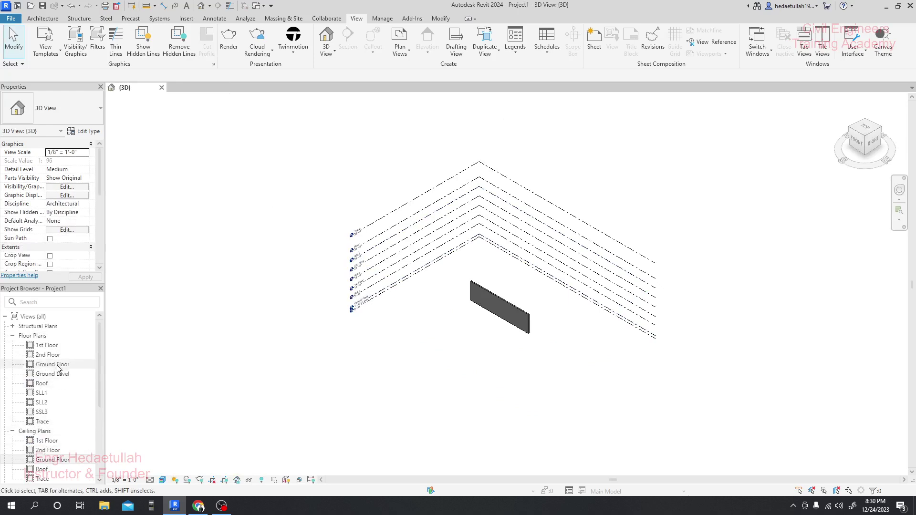
click(497, 310)
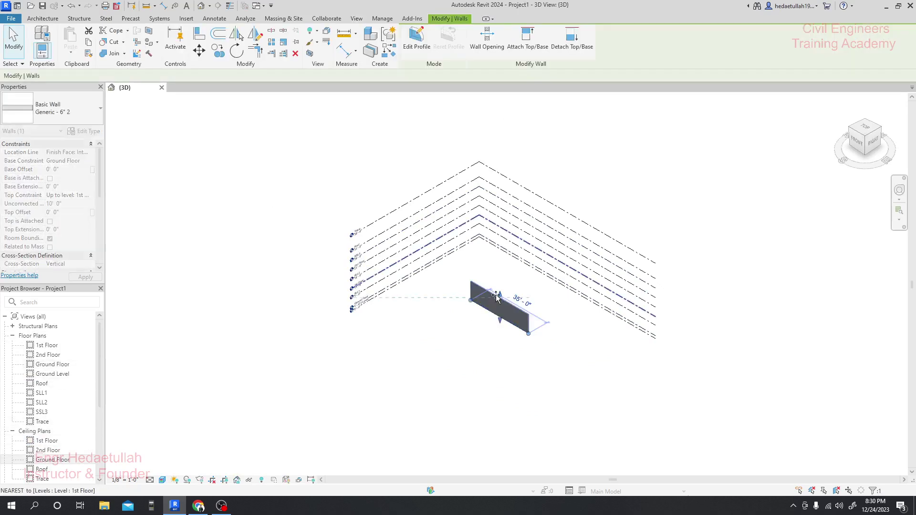
click(518, 335)
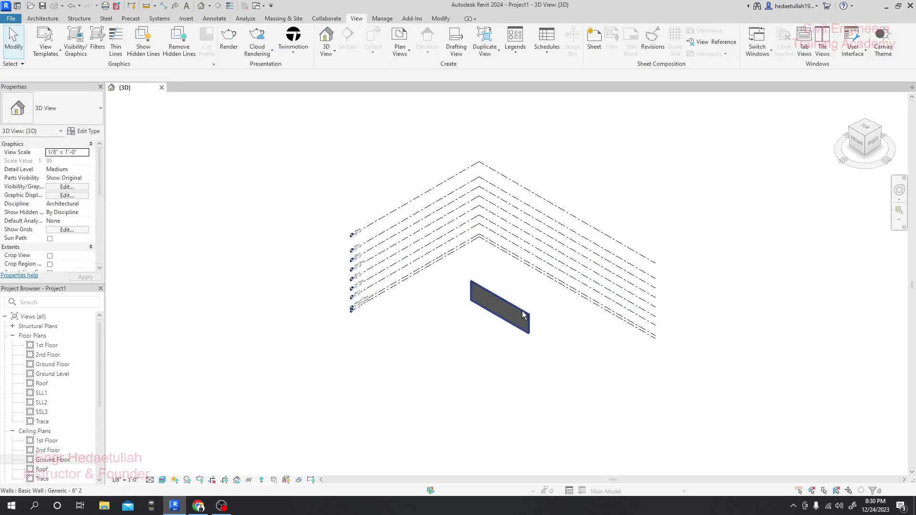
click(522, 364)
key(Delete)
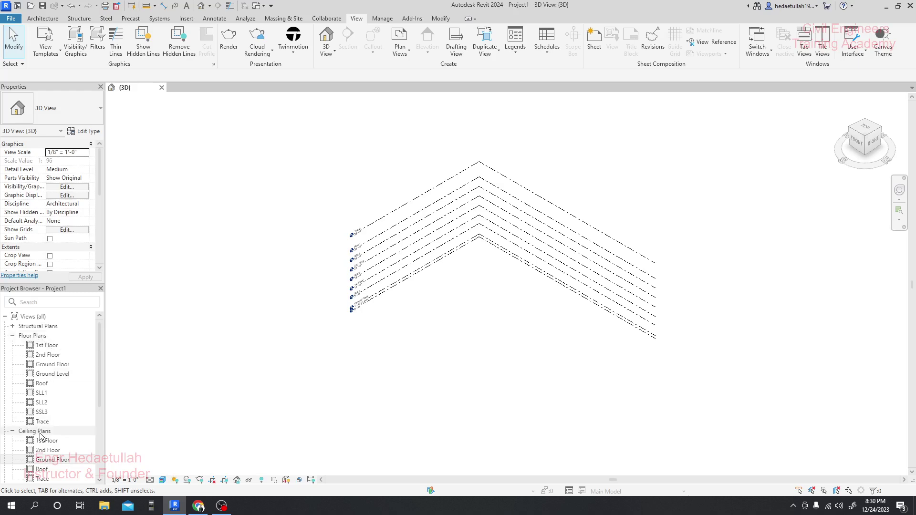
- Open the Ground Floor view under Floor Plans
double_click(53, 365)
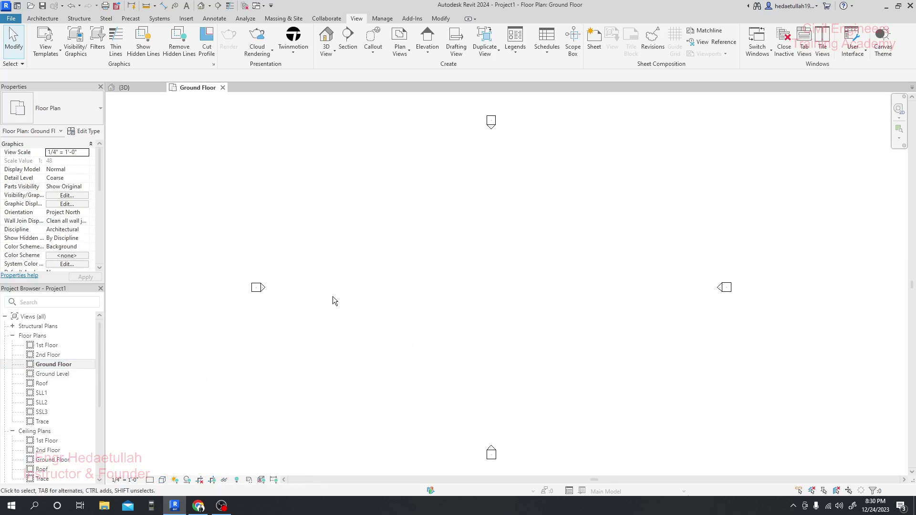
click(52, 52)
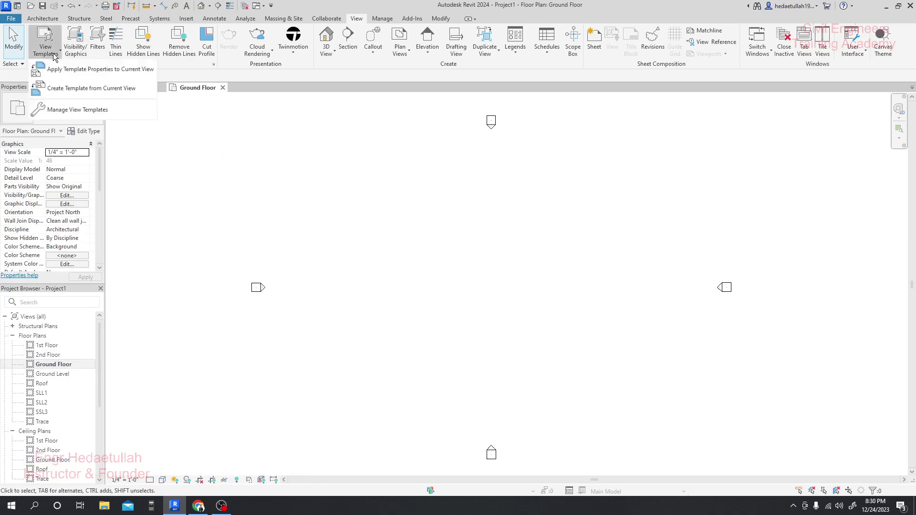
click(443, 4)
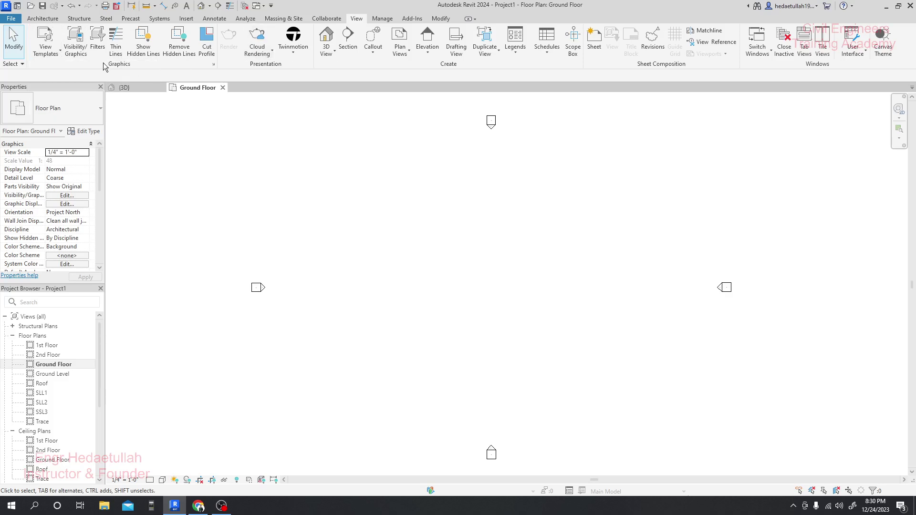
- Draw a horizontal Generic - 6" 2 architectural wall from Ground Floor up to 1st Floor between the elevation markers in the floor plan
click(42, 19)
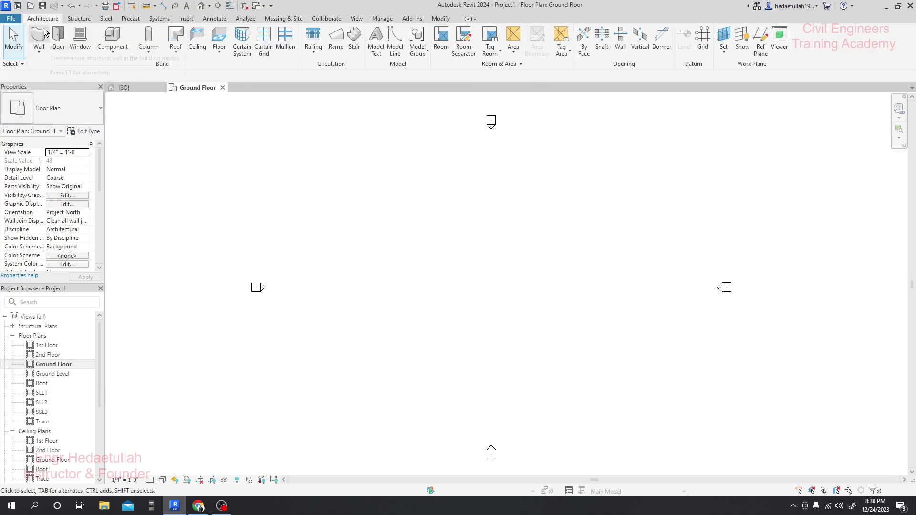
click(40, 52)
click(70, 73)
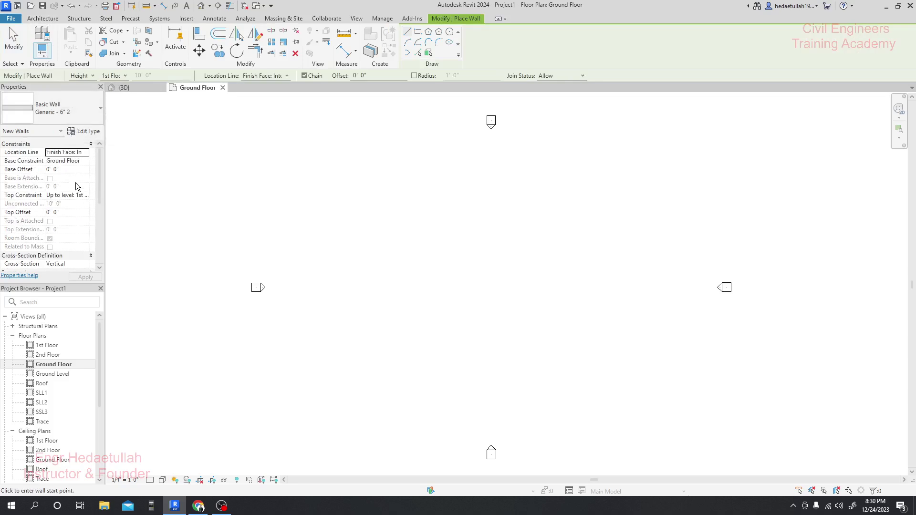
click(388, 282)
click(521, 283)
key(Escape)
- Check the new wall in the 3D view, return to the Ground Floor floor plan and end the wall command
drag(135, 87, 190, 89)
scroll(472, 315, up, 2)
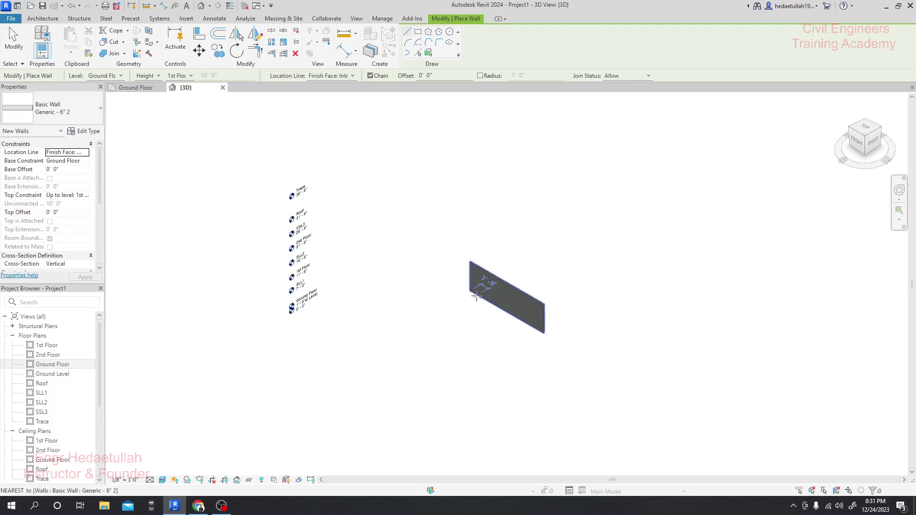
click(128, 89)
key(Escape)
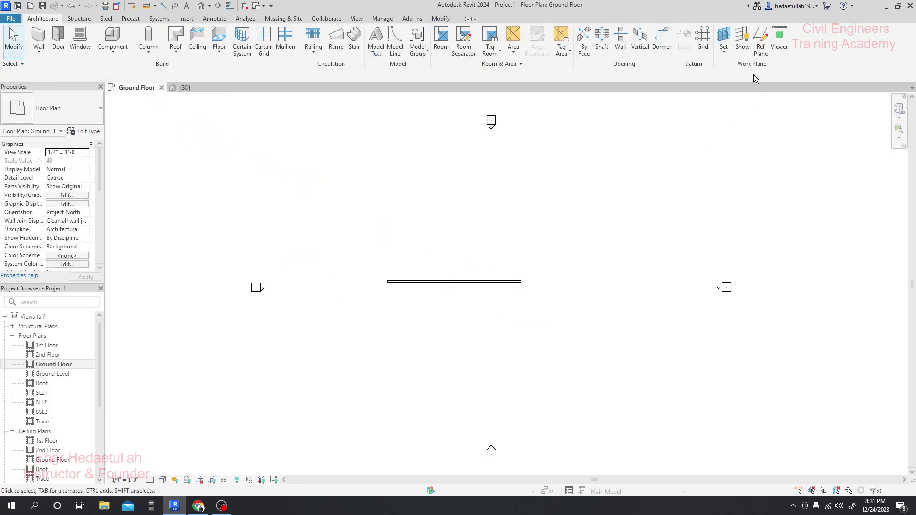
- Tile the Ground Floor floor plan and the 3D view side by side with the wall framed in both
click(357, 17)
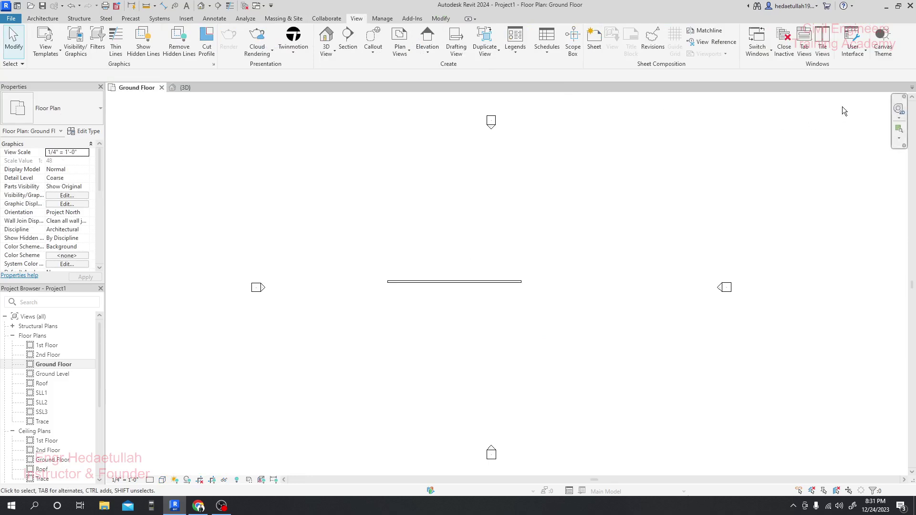
click(822, 46)
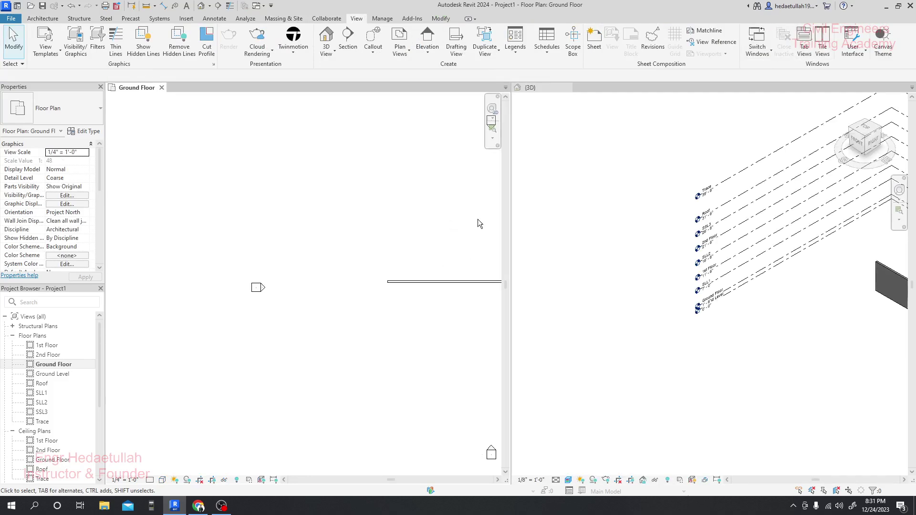
click(669, 324)
middle_drag(705, 349, 619, 344)
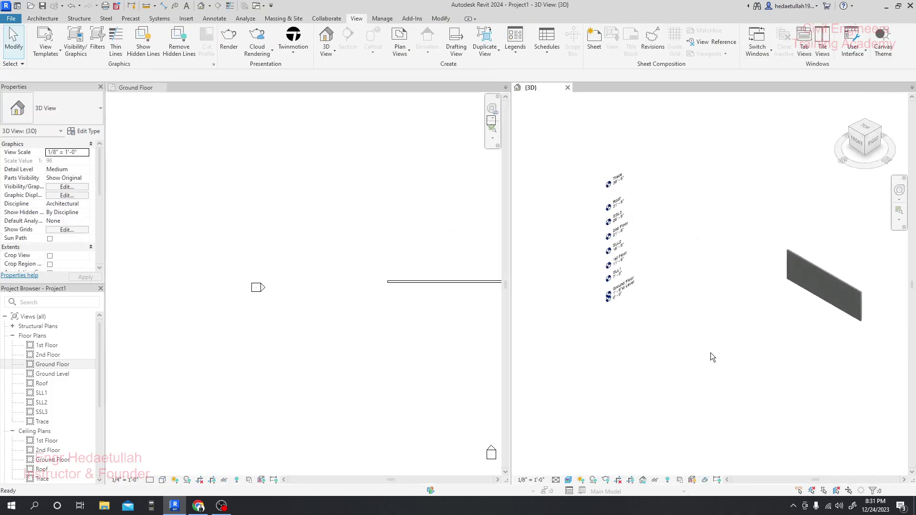
scroll(768, 287, up, 2)
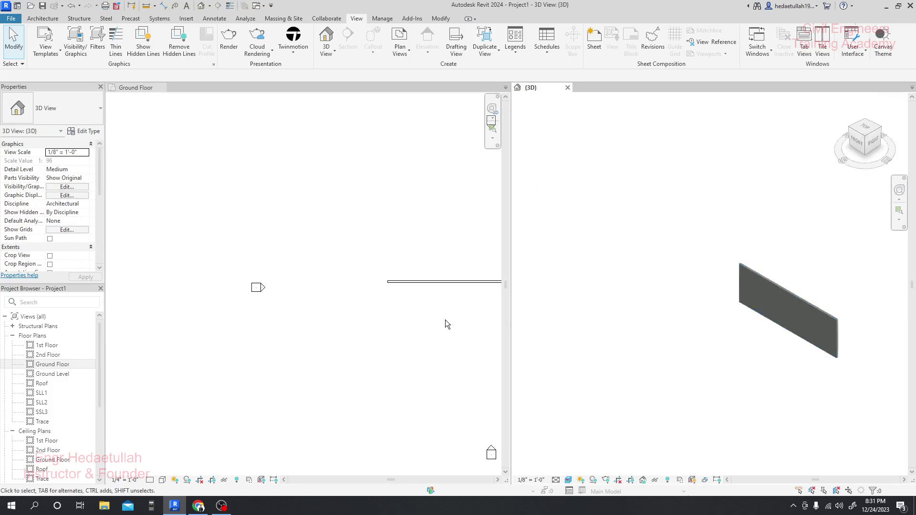
middle_drag(437, 326, 314, 319)
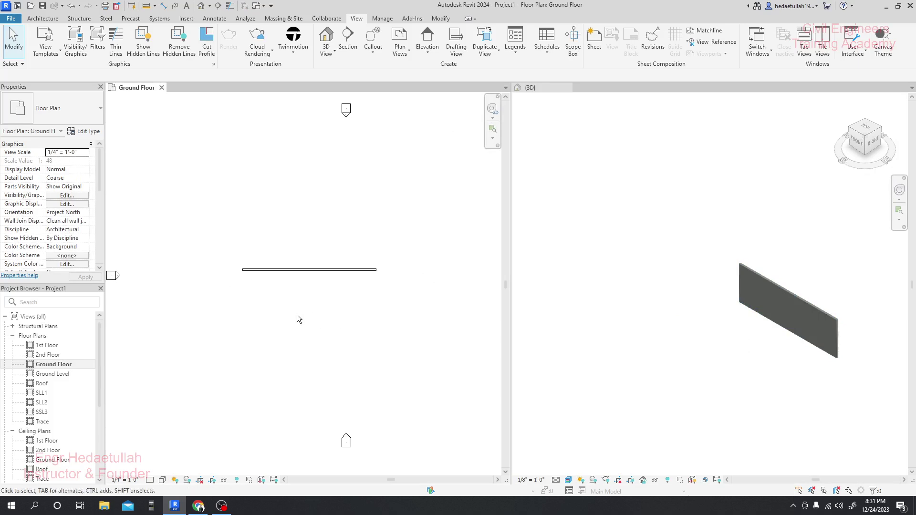
- Start placing a window and review the loaded window types under Fixed with Trim, Window-Casement-Double and Window-Double-Hung
click(42, 19)
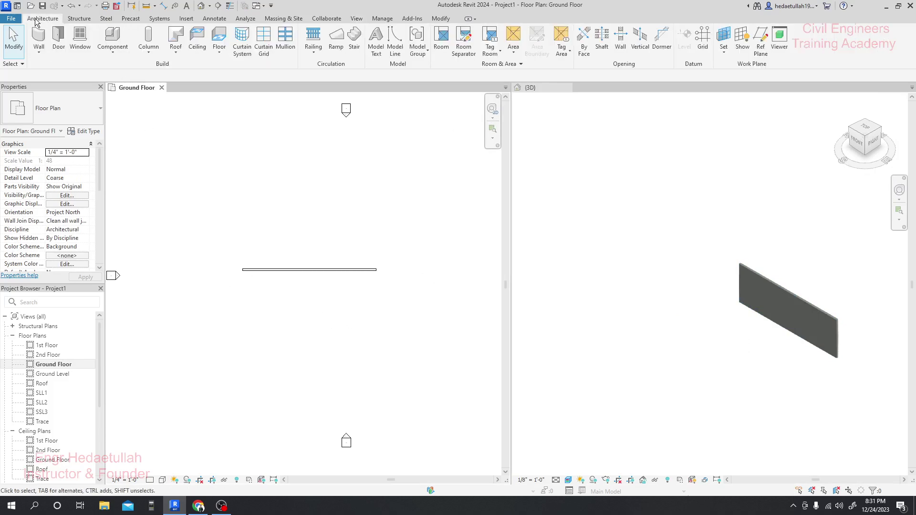
click(41, 52)
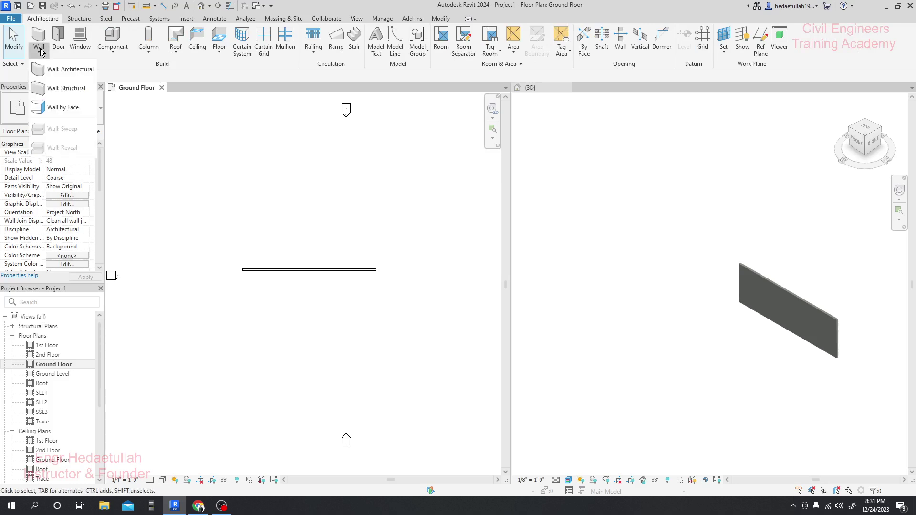
click(80, 43)
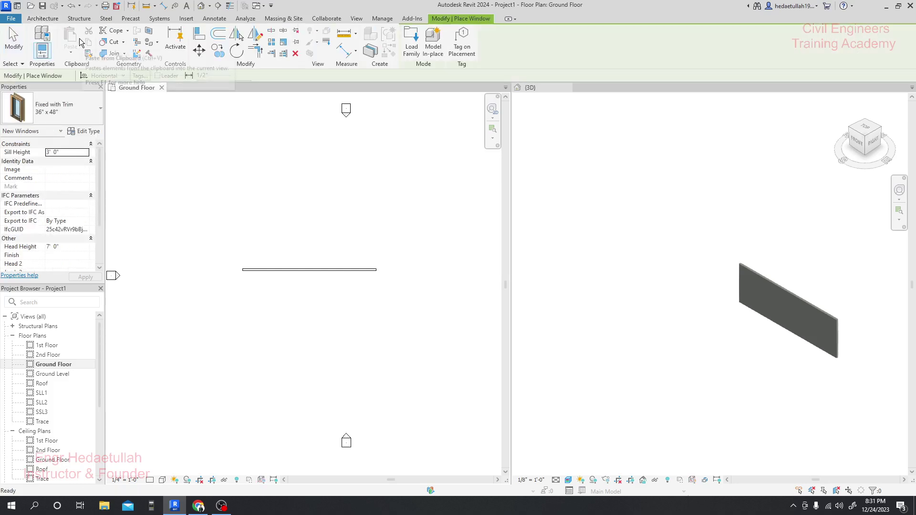
click(99, 115)
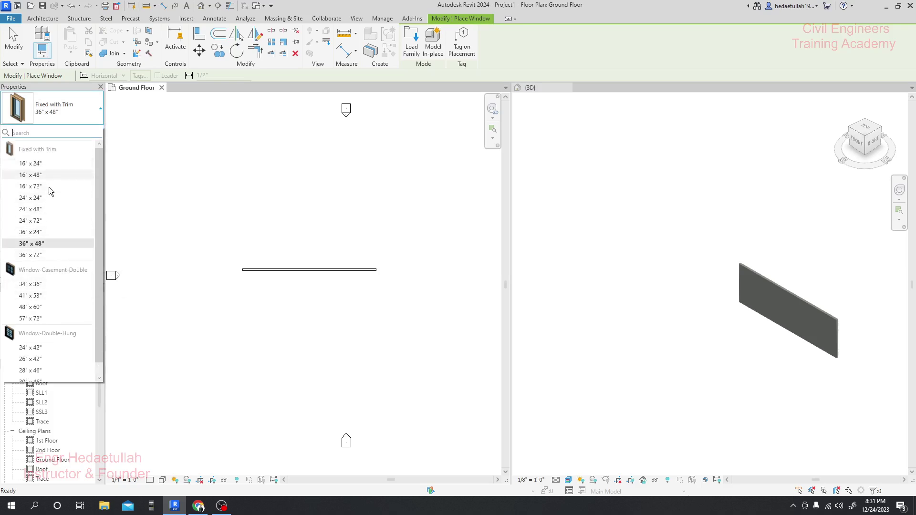
mouse_move(64, 258)
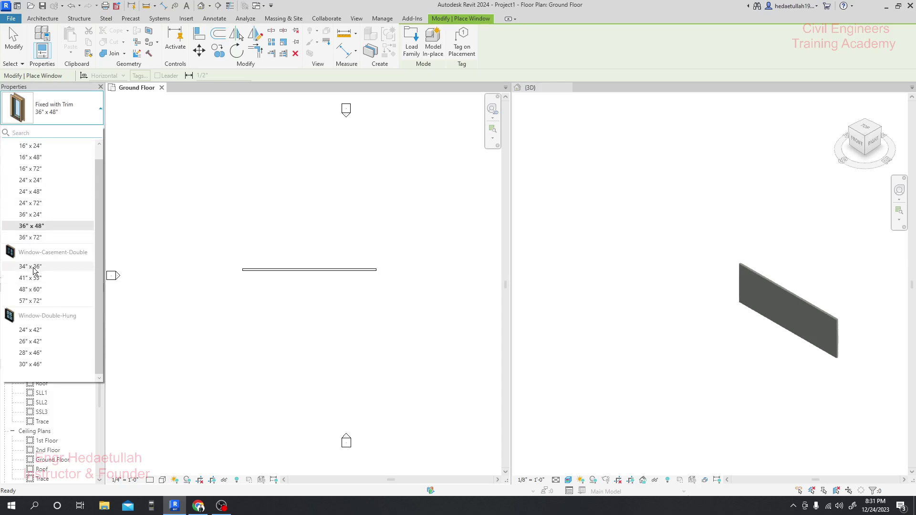
mouse_move(37, 331)
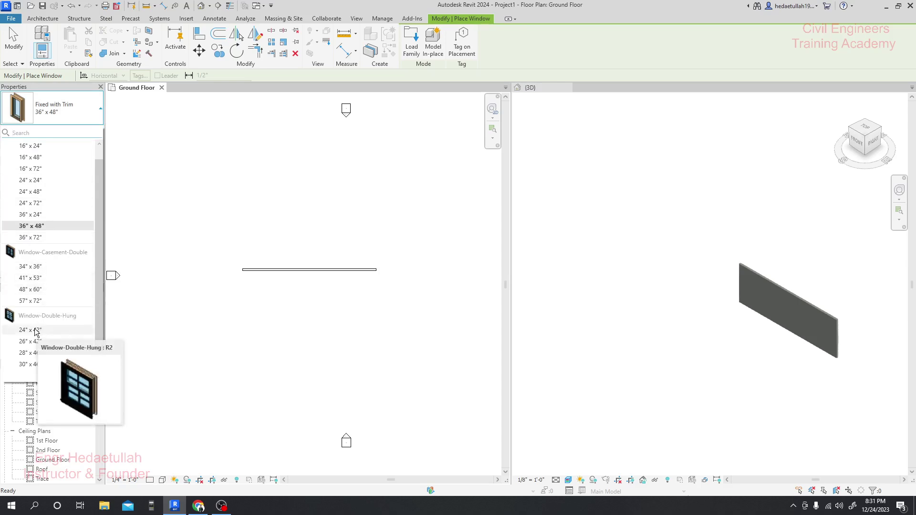
scroll(37, 332, up, 1)
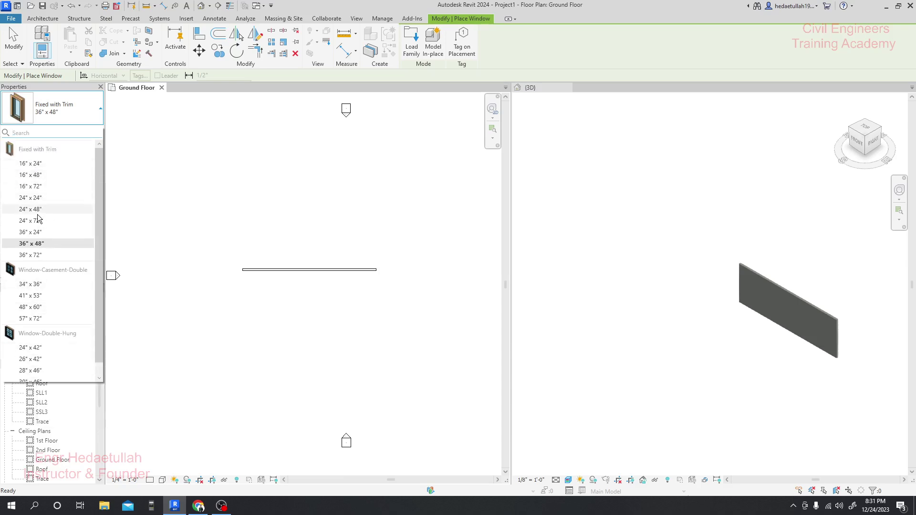
mouse_move(39, 216)
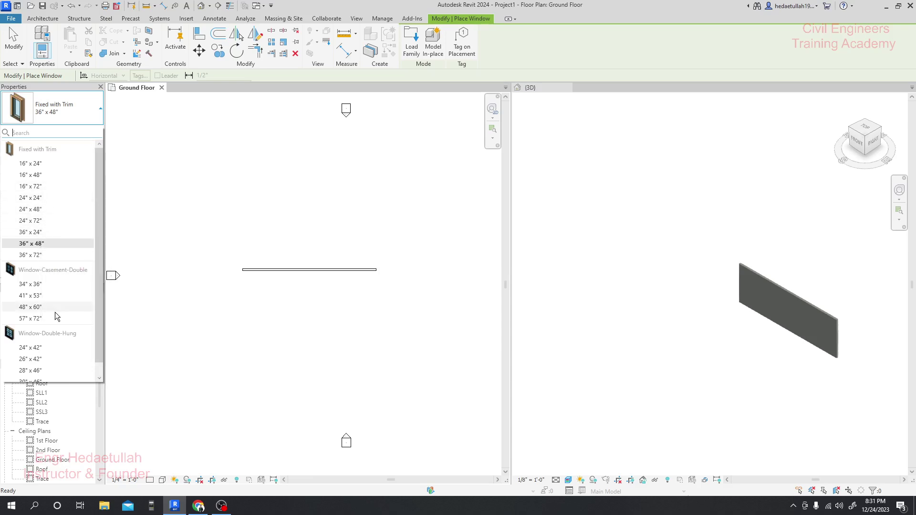
scroll(54, 296, down, 1)
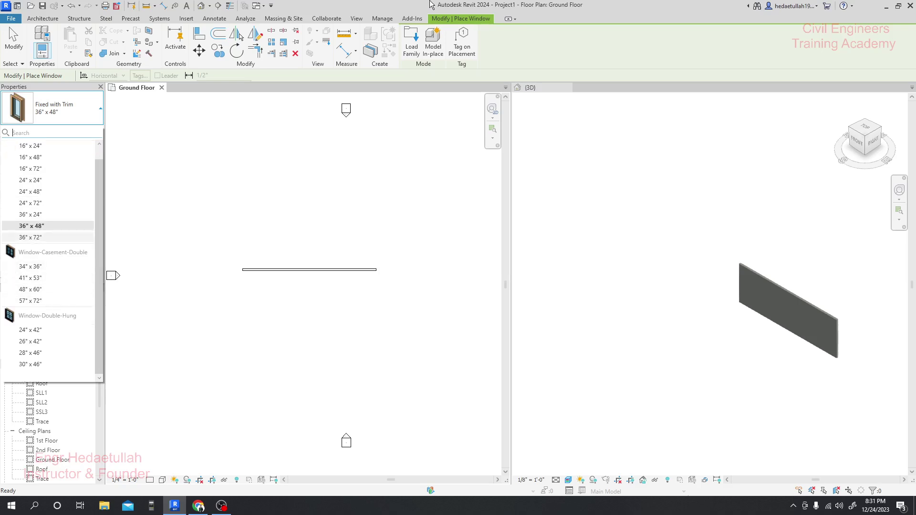
- Start loading a new family from the window's type properties and browse to the Windows folder in the English-Imperial US library
click(82, 132)
click(435, 127)
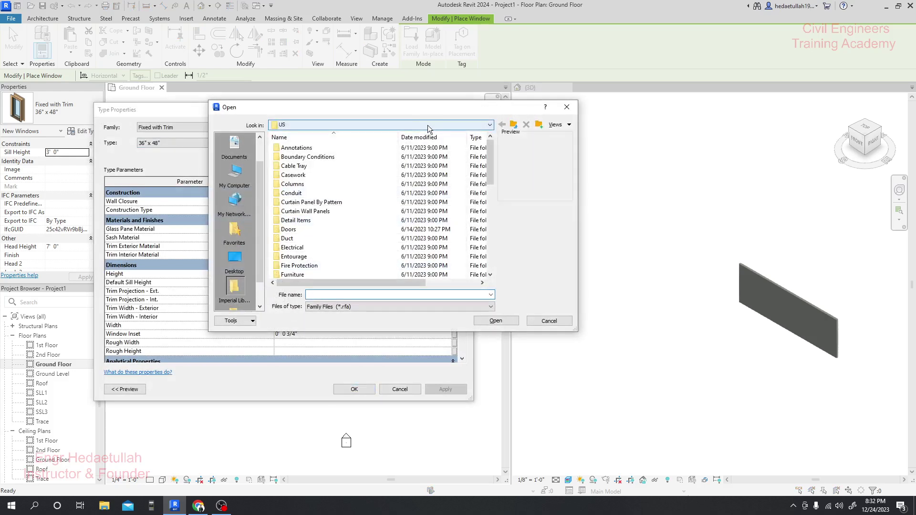
drag(402, 113, 410, 87)
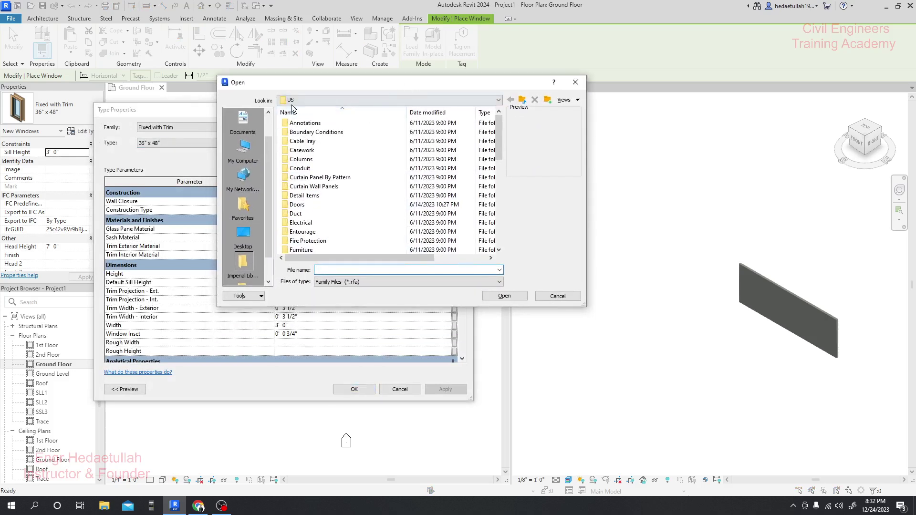
click(499, 101)
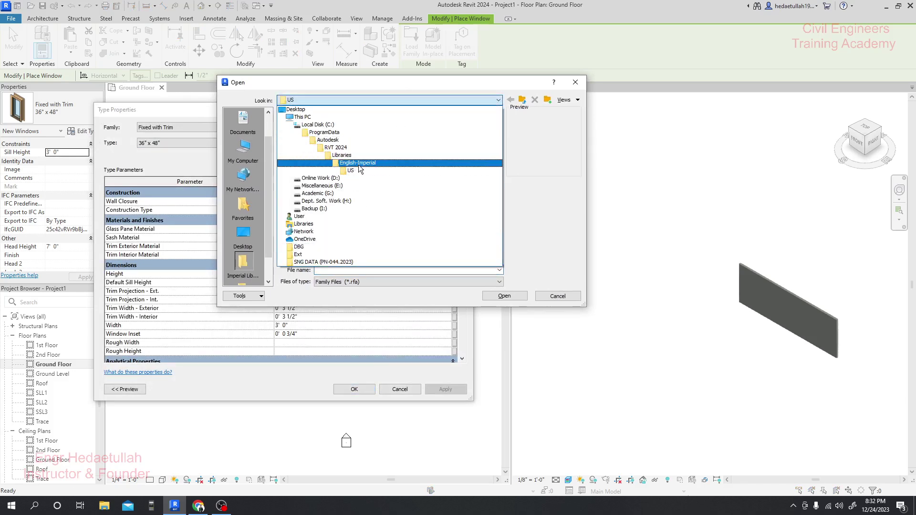
click(371, 164)
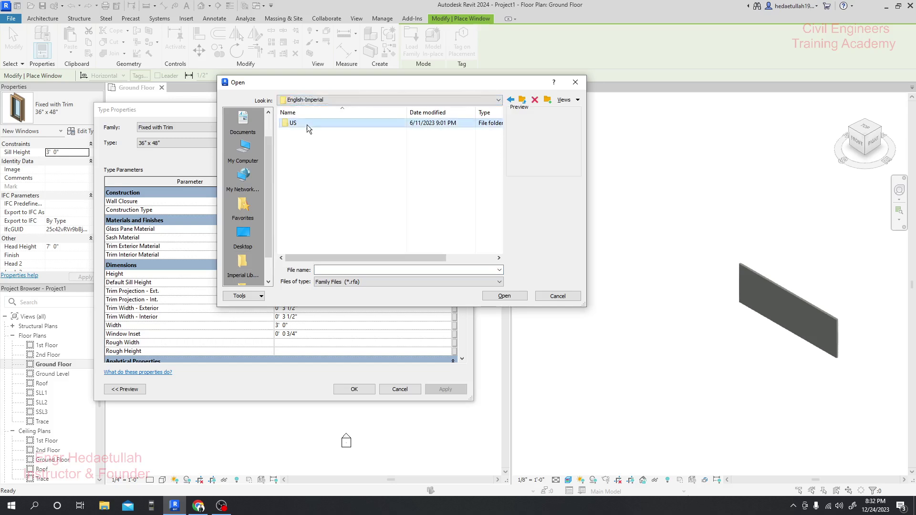
double_click(307, 126)
scroll(323, 231, down, 3)
scroll(325, 228, up, 2)
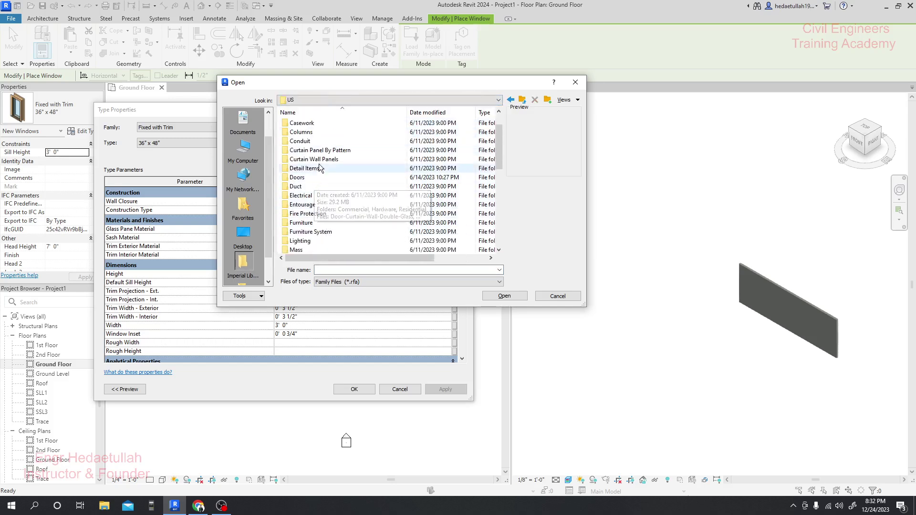
scroll(324, 234, down, 4)
scroll(320, 244, down, 4)
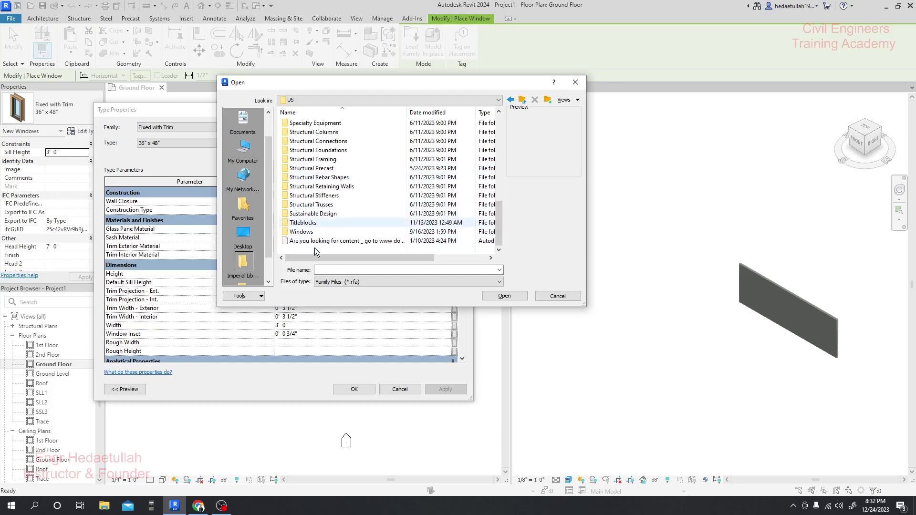
click(316, 233)
double_click(311, 233)
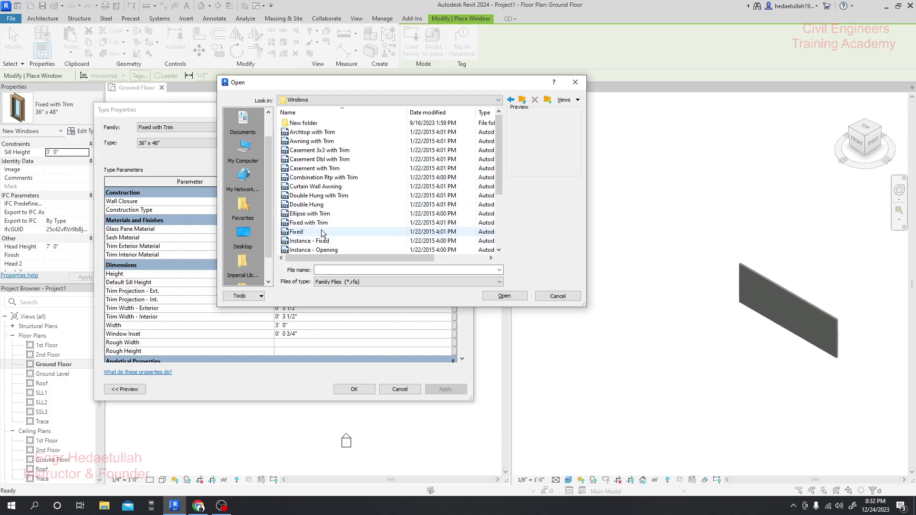
- Preview the window families in the Windows folder one by one, from Archtop with Trim to Window-Square Opening
scroll(325, 172, down, 3)
scroll(328, 182, up, 3)
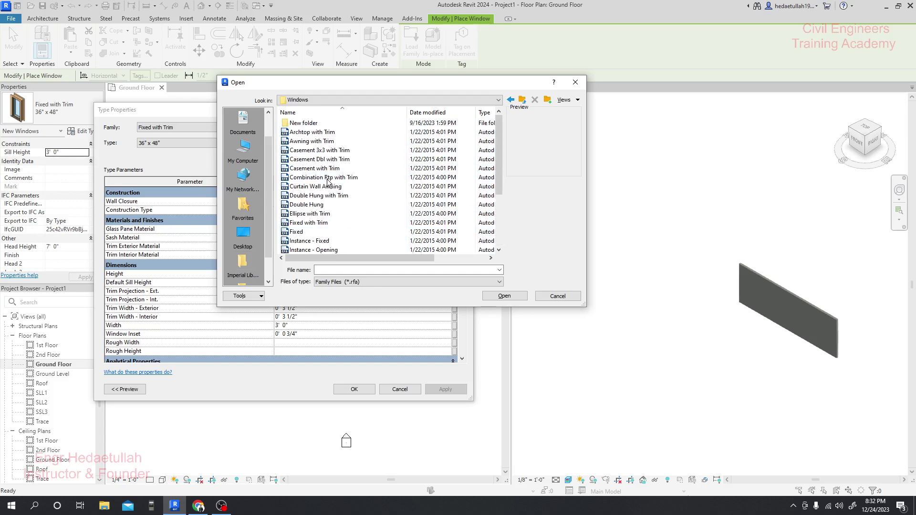
click(315, 132)
click(320, 141)
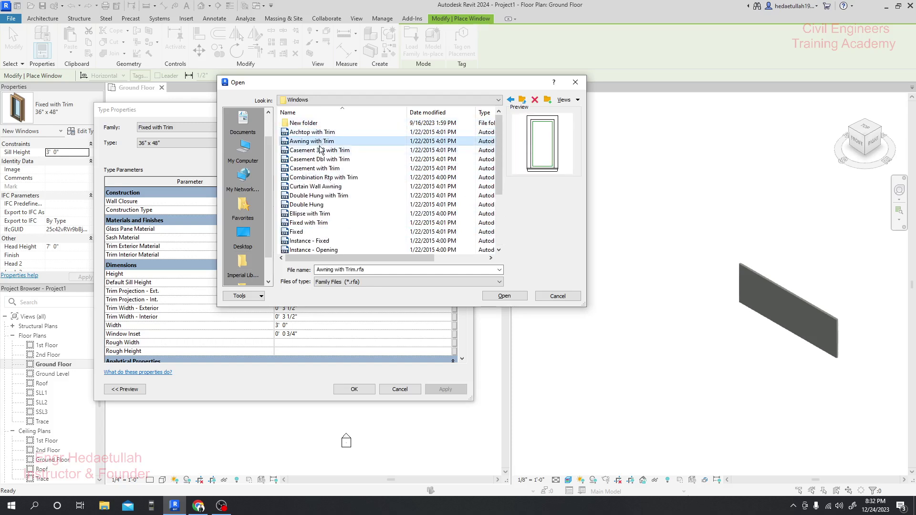
click(320, 150)
click(321, 159)
click(322, 168)
click(322, 161)
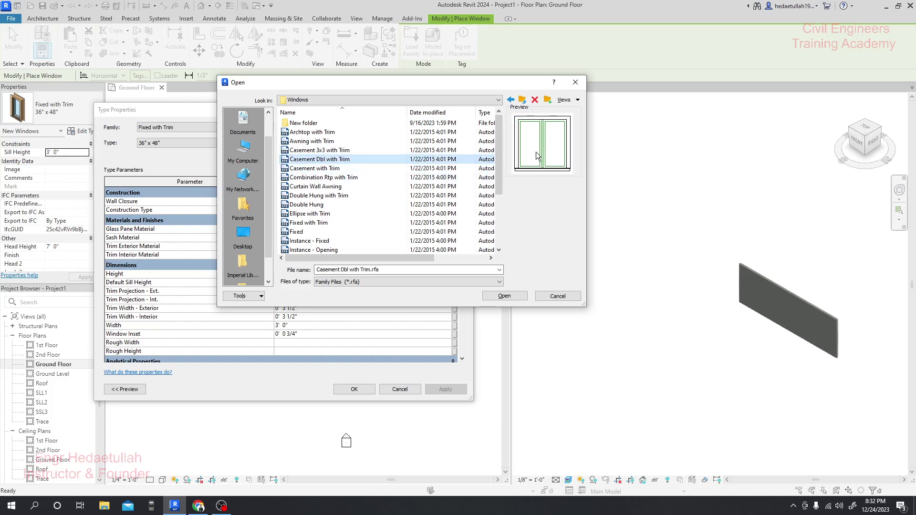
click(305, 168)
click(315, 178)
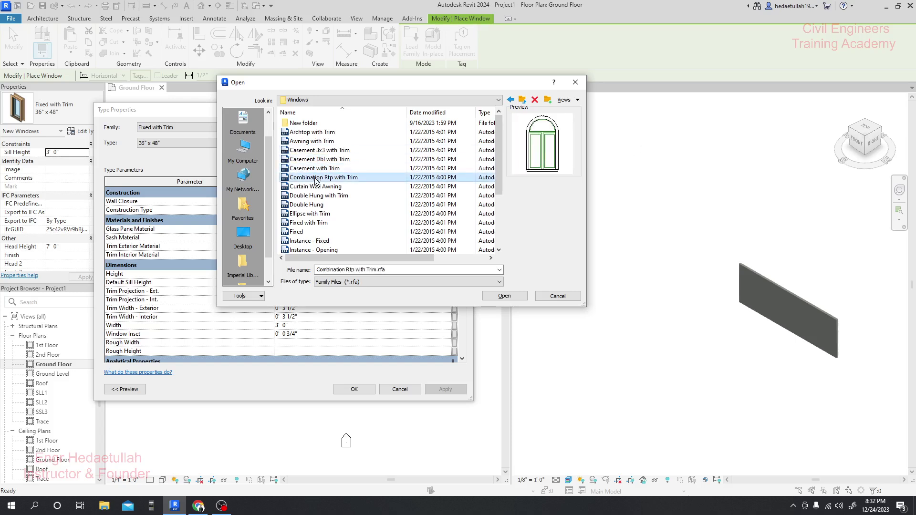
click(322, 187)
click(322, 195)
click(321, 205)
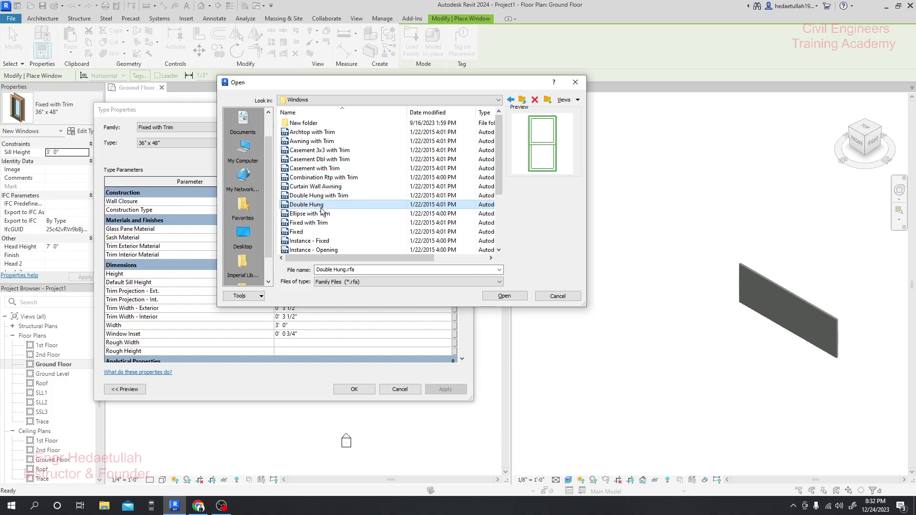
click(320, 216)
click(321, 222)
click(322, 232)
click(321, 241)
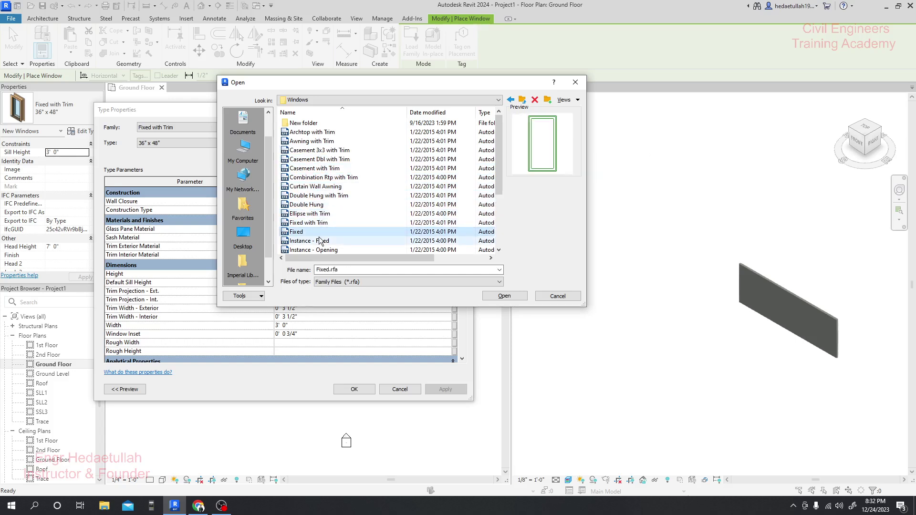
scroll(321, 242, down, 1)
scroll(320, 239, down, 1)
click(319, 196)
click(320, 205)
click(320, 214)
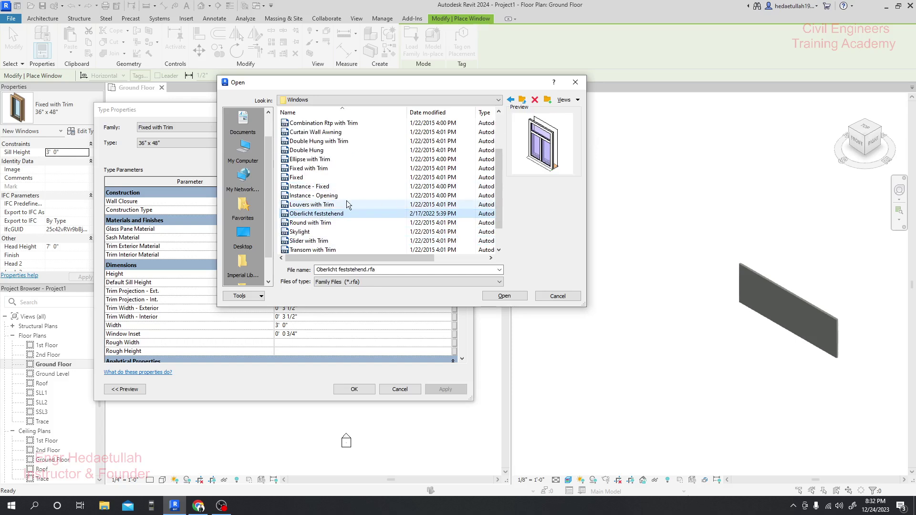
click(333, 205)
scroll(333, 206, down, 1)
click(317, 187)
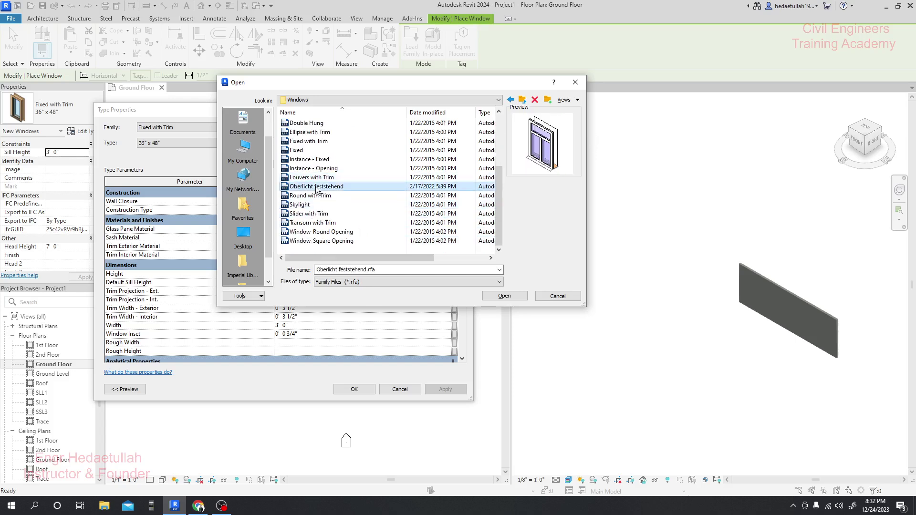
click(317, 196)
click(319, 205)
click(320, 213)
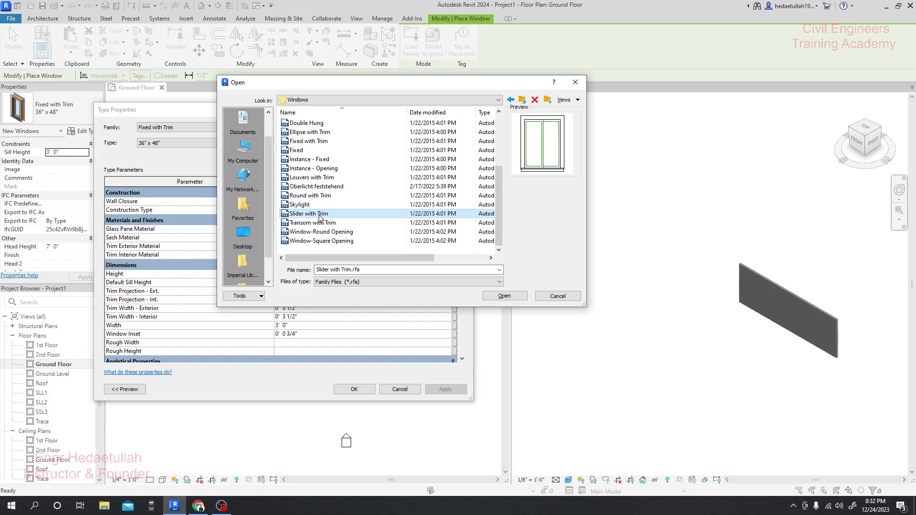
click(323, 222)
click(325, 232)
click(328, 242)
scroll(327, 243, up, 5)
click(314, 112)
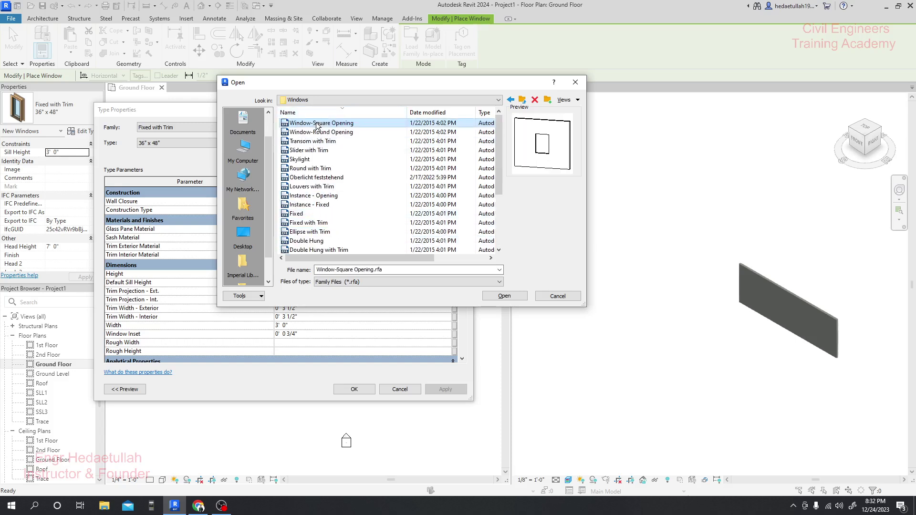
click(315, 113)
scroll(334, 123, up, 3)
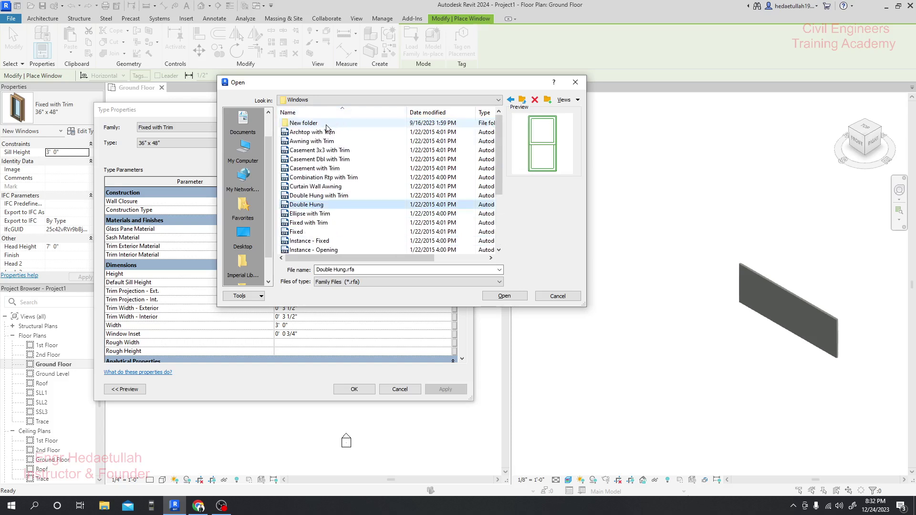
- Open the New folder subfolder and preview its window families one after another
double_click(329, 125)
key(Down)
key(Down)
key(Down)
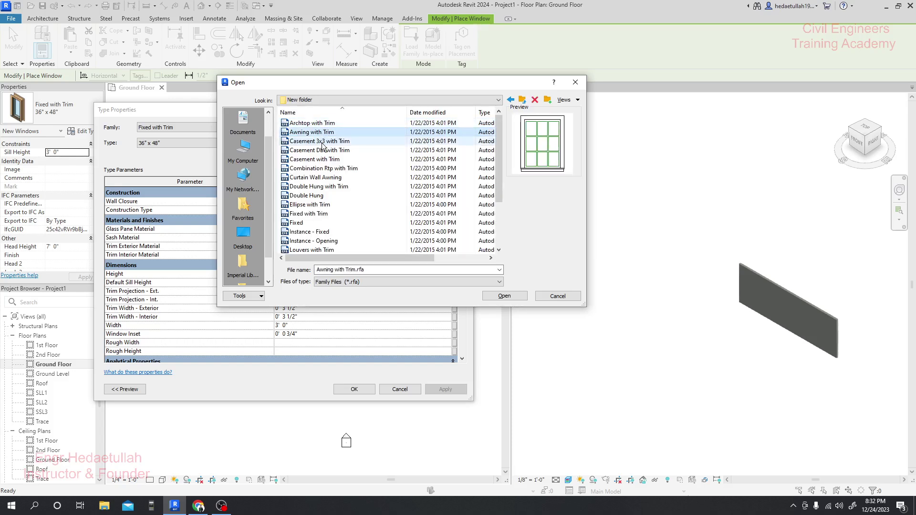
key(Down)
key(Down)
key(Down)
key(Down)
key(Down)
key(Down)
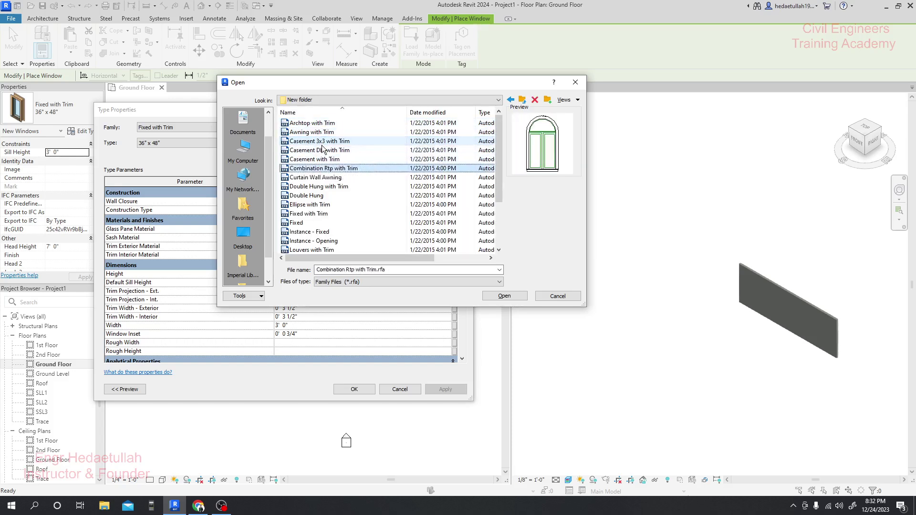
key(Down)
key(Down)
key(Down)
key(Down)
key(Down)
key(Down)
key(Down)
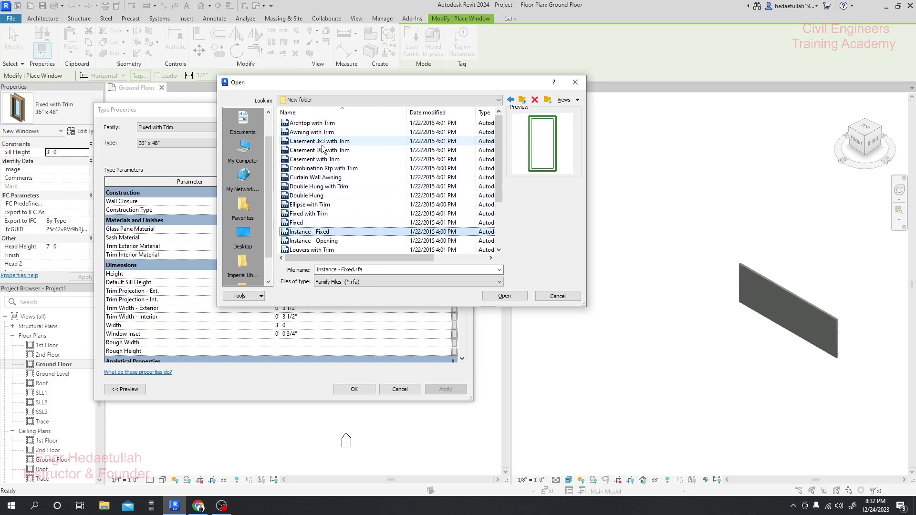
key(Down)
key(Down)
key(Down)
key(Down)
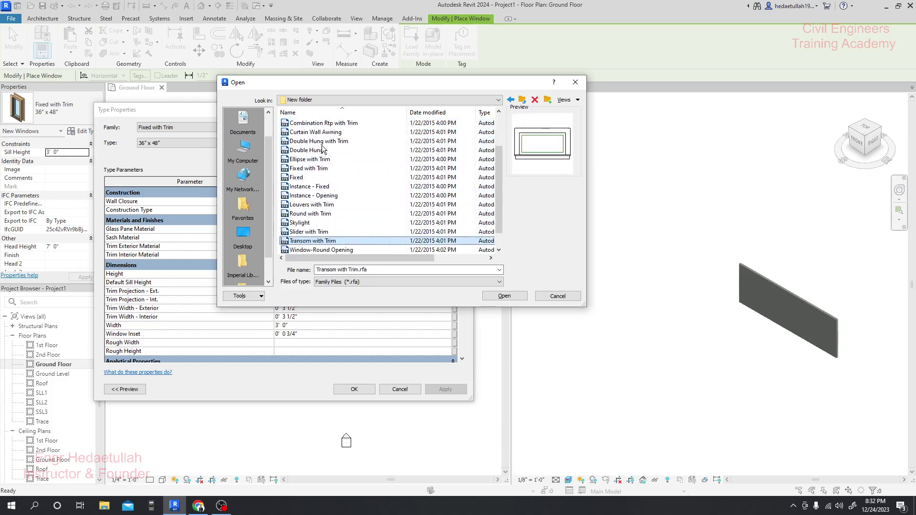
key(Up)
key(Up)
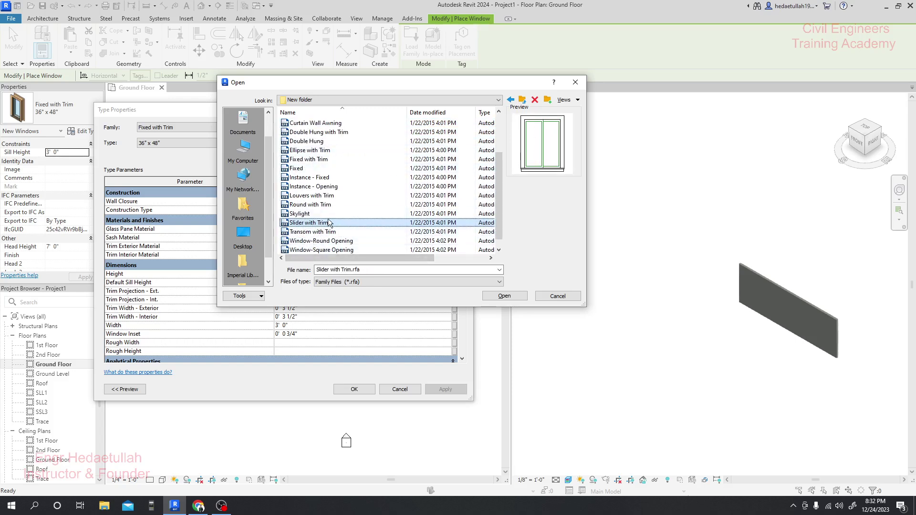
- Return to the Windows folder and load the Slider with Trim family into the project
scroll(330, 223, up, 2)
click(510, 100)
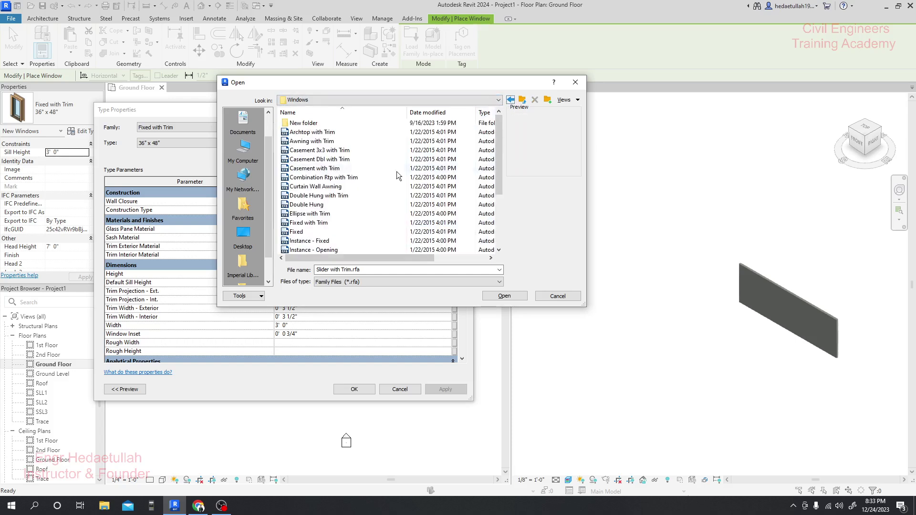
scroll(324, 220, down, 3)
click(323, 215)
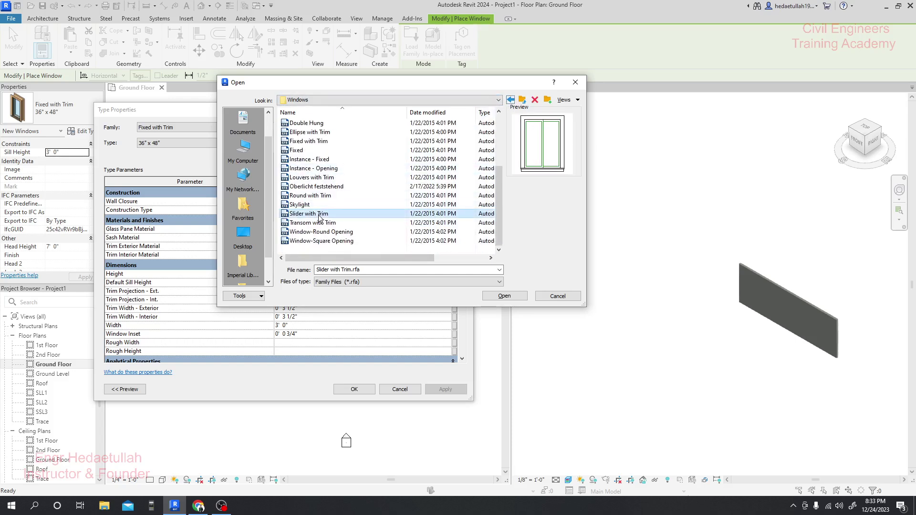
click(503, 296)
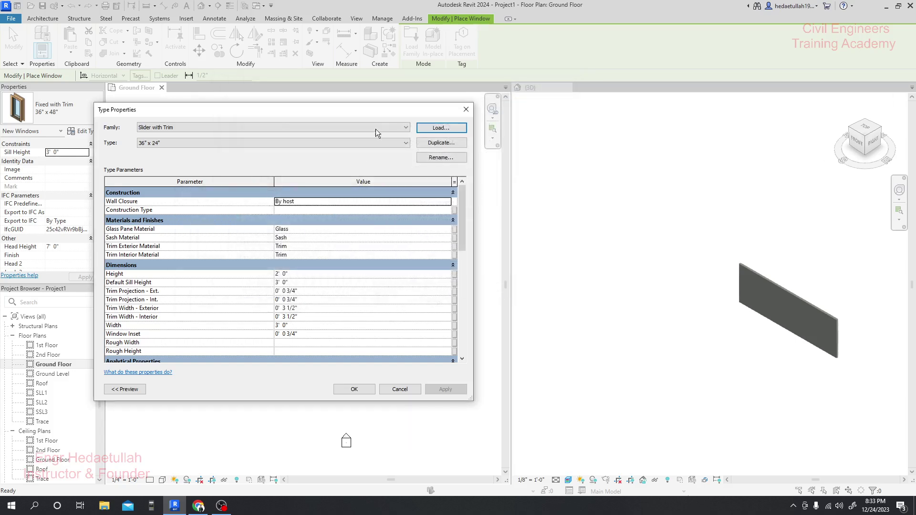
- Accept the Slider with Trim family and choose its 48" x 48" type for the window placement
click(353, 389)
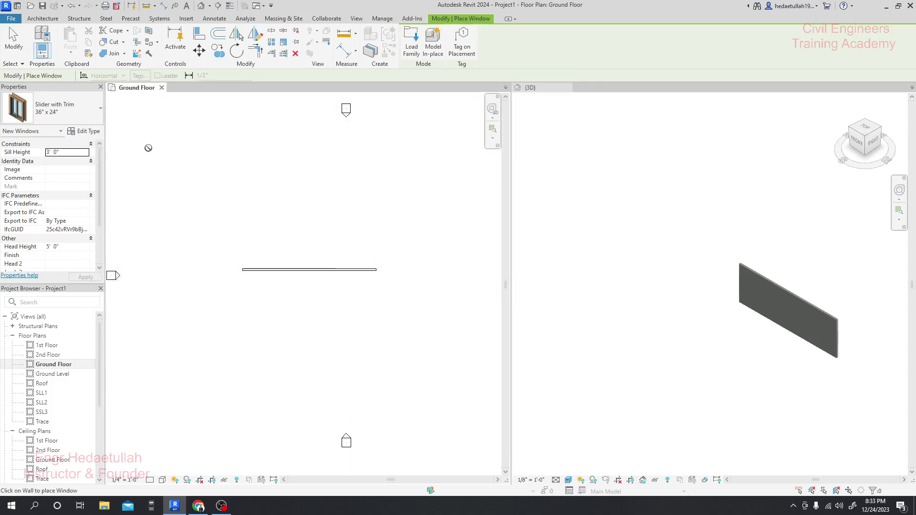
middle_drag(282, 272, 279, 271)
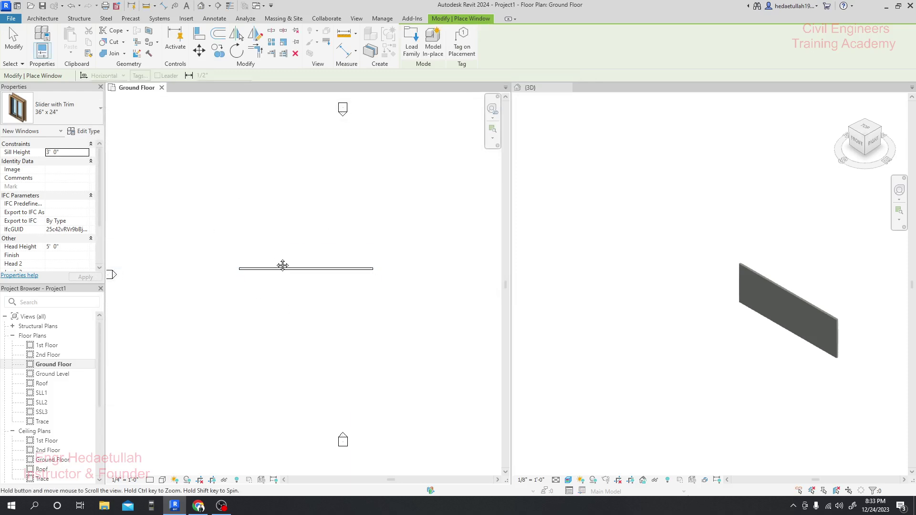
click(99, 108)
scroll(69, 229, up, 2)
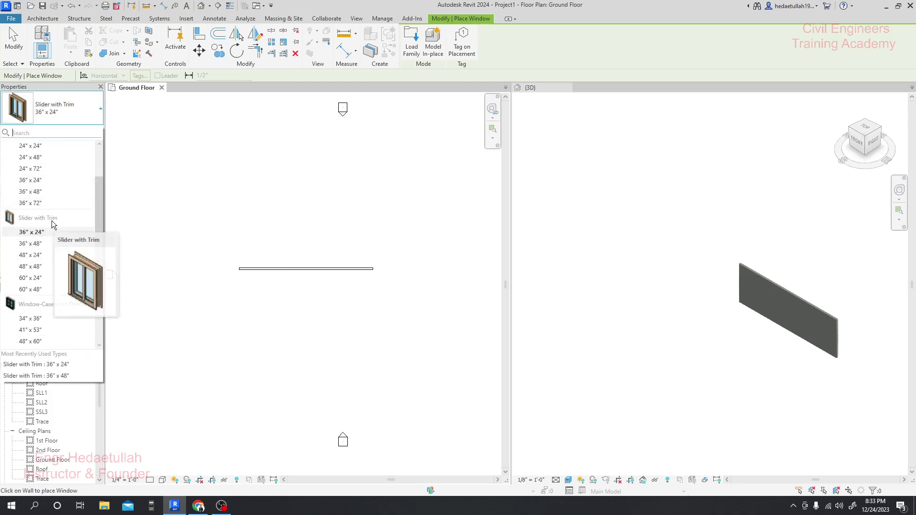
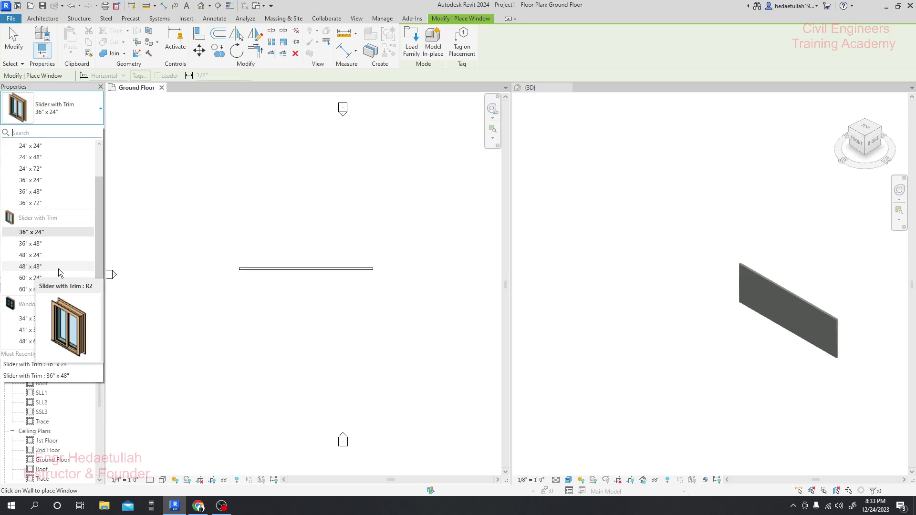
click(37, 268)
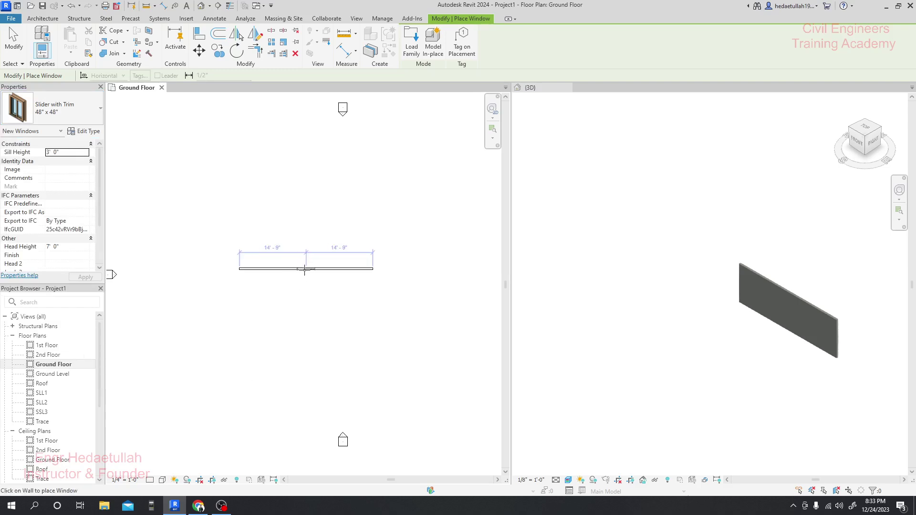
- Place the window at the midpoint of the Ground Floor wall, 14' 9" from each end, and finish placing windows
scroll(302, 270, up, 2)
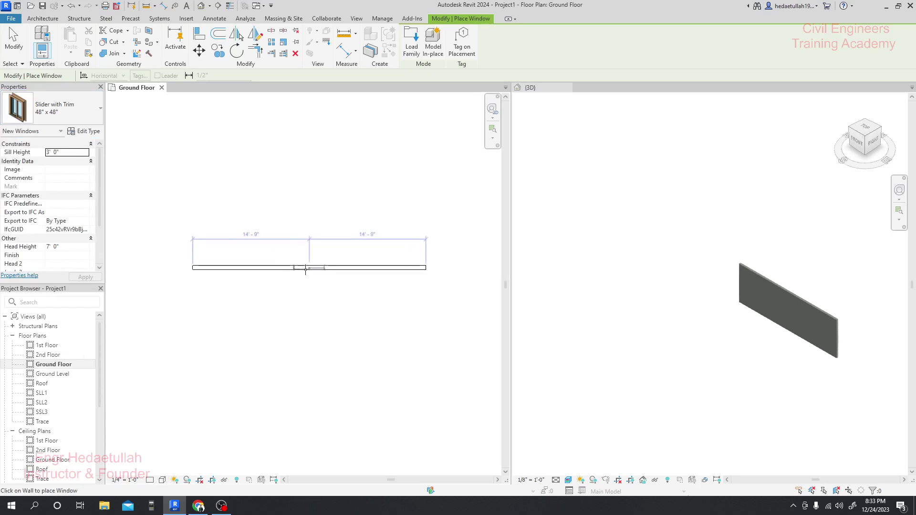
click(306, 269)
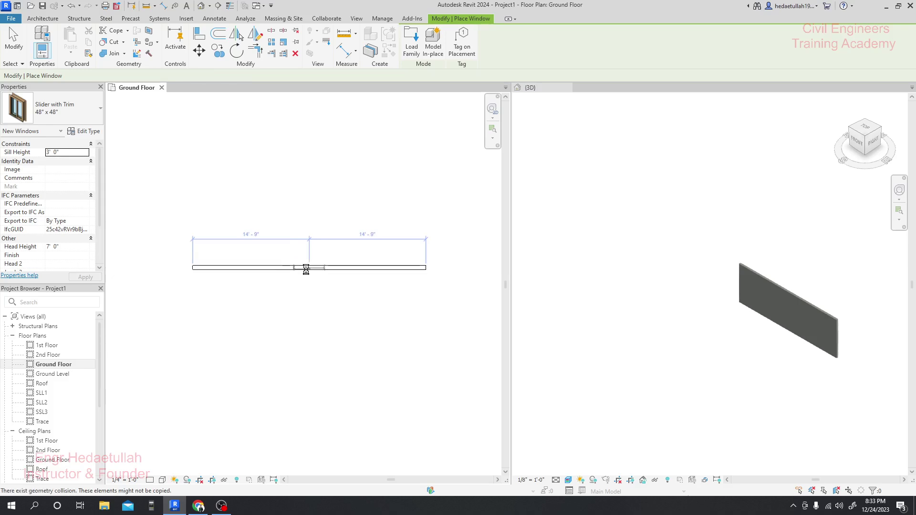
scroll(769, 310, up, 2)
scroll(769, 310, up, 3)
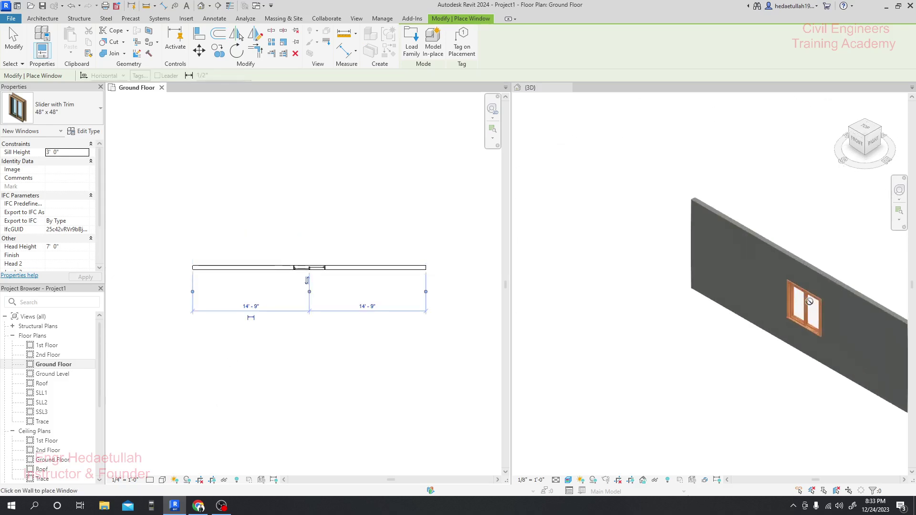
mouse_move(593, 374)
middle_down()
mouse_move(654, 380)
mouse_move(590, 371)
middle_up()
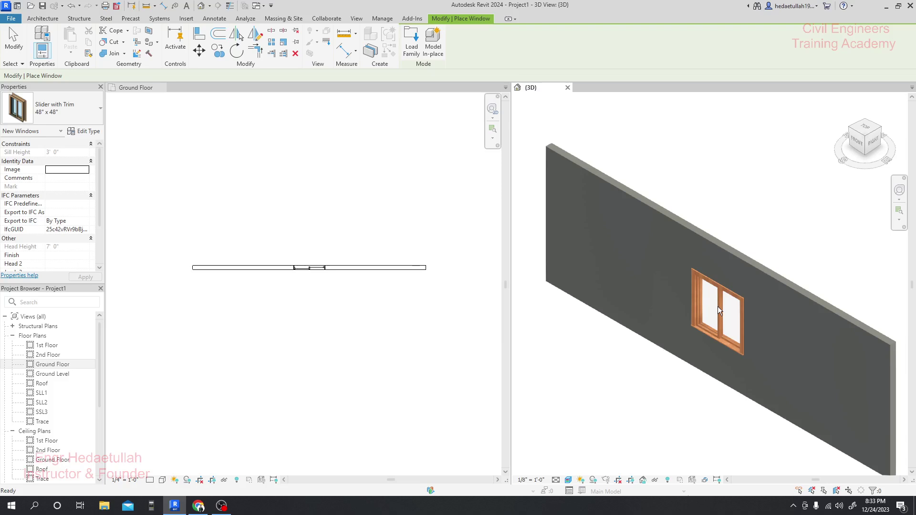
scroll(589, 371, up, 2)
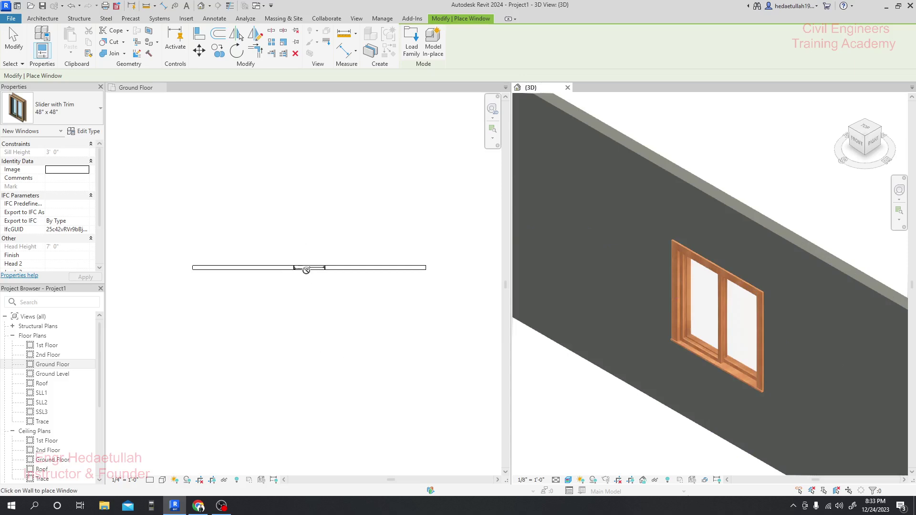
key(Escape)
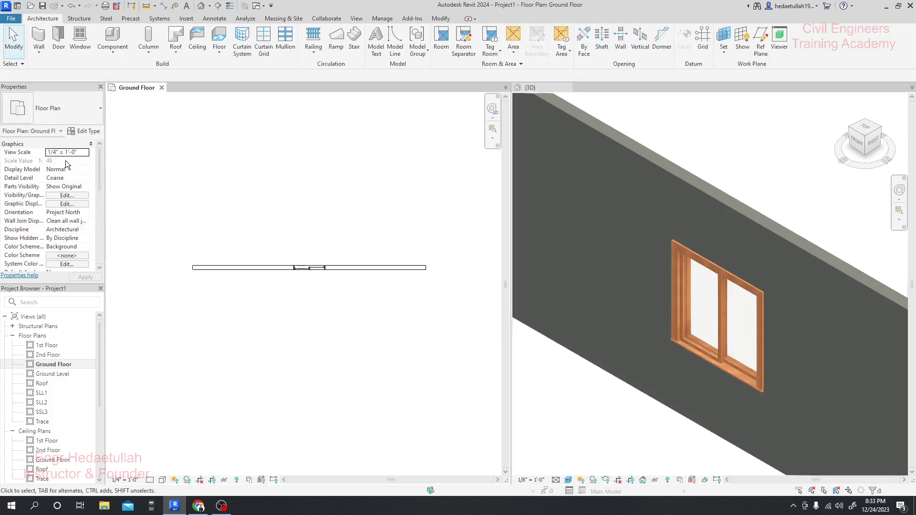
- Set the placed window's sill height to 2' 6"
click(308, 272)
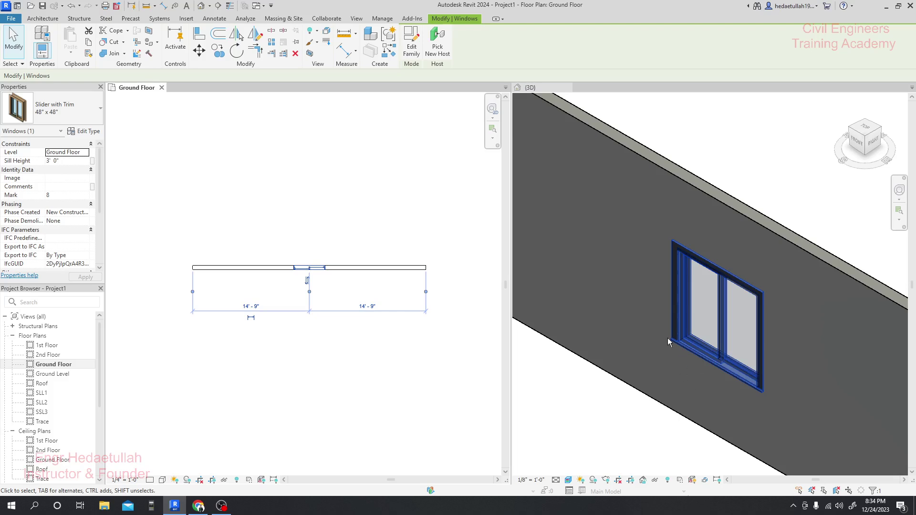
click(60, 161)
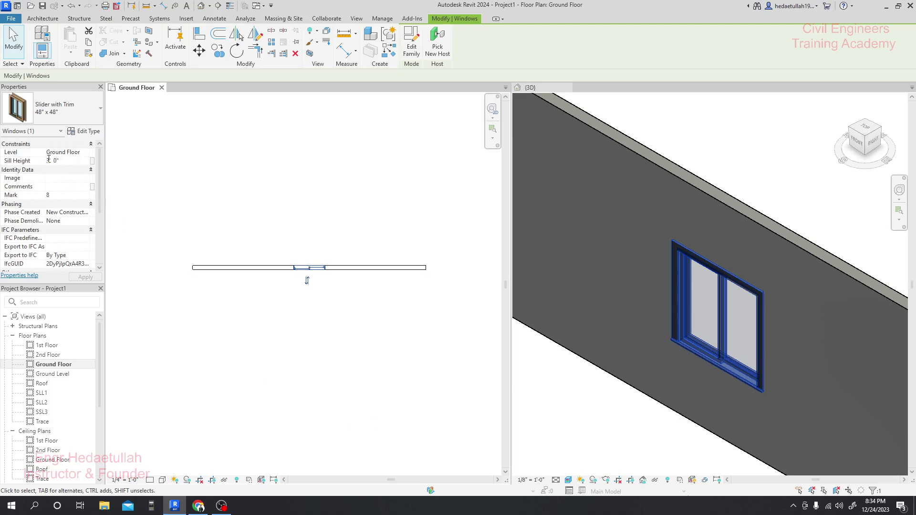
double_click(49, 160)
text(2)
key(Return)
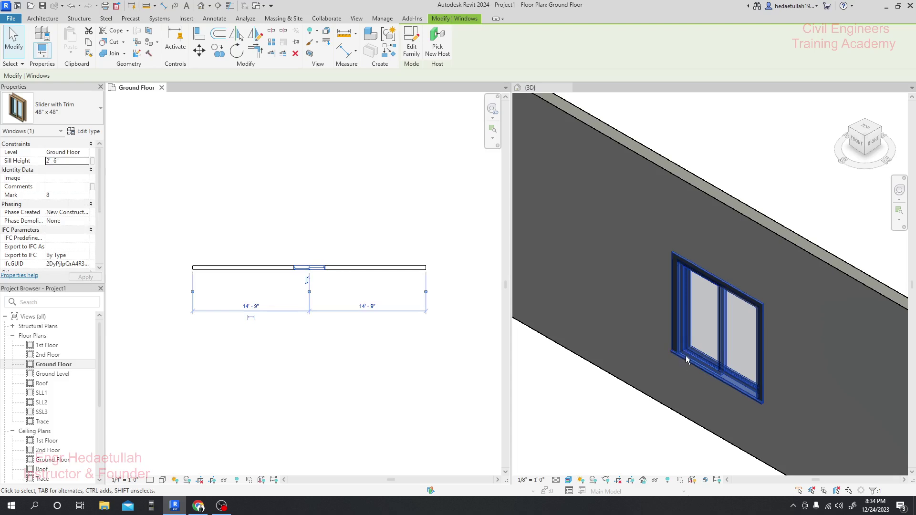
- Review the window's instance properties, including the Comments parameter association and Head Height, and examine the window closely in 3D
click(93, 187)
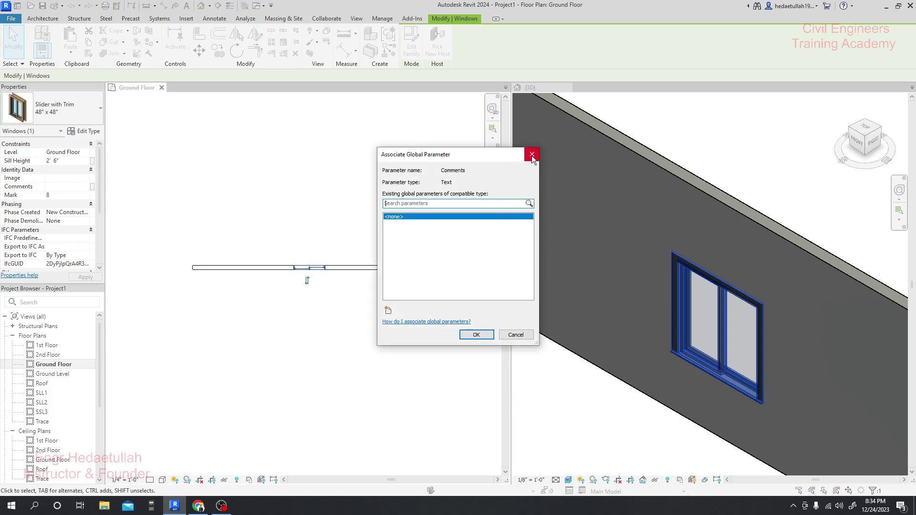
click(532, 155)
drag(99, 183, 96, 217)
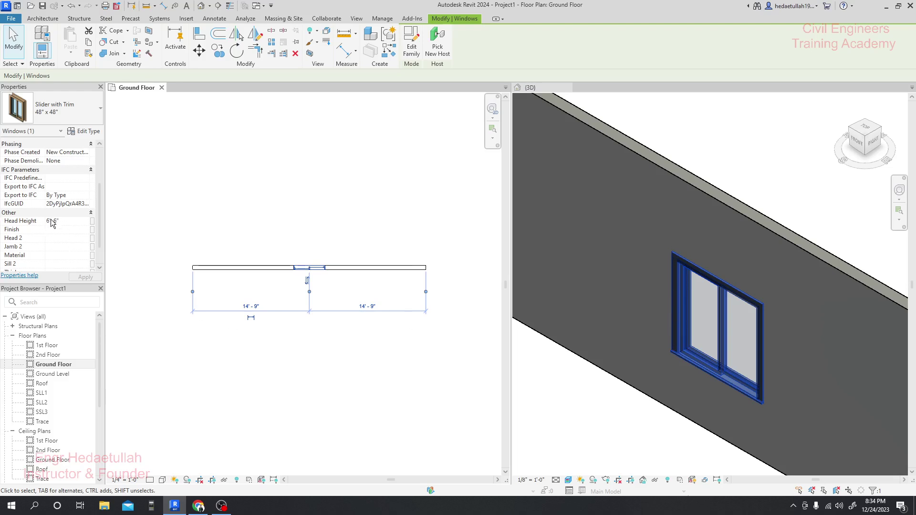
scroll(99, 233, up, 3)
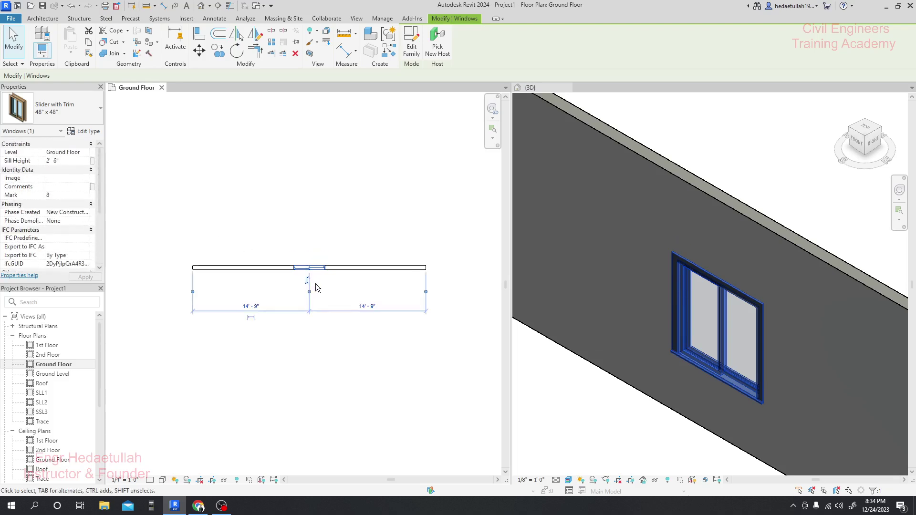
scroll(692, 363, up, 3)
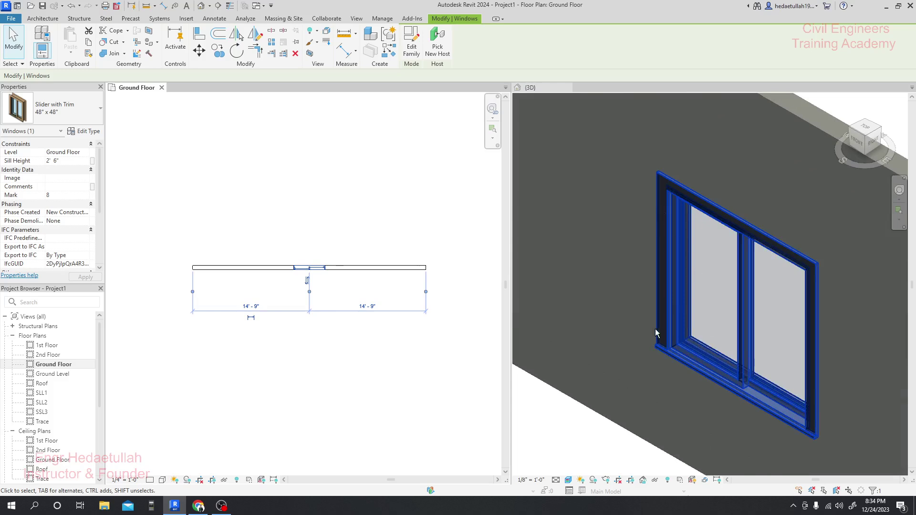
click(382, 404)
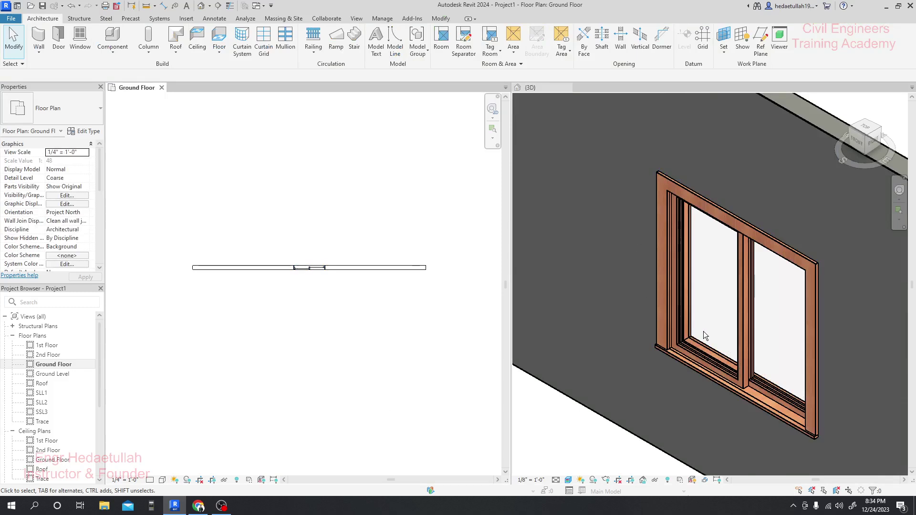
- Flip the window's facing to the other side of the wall in plan and deselect it
click(314, 270)
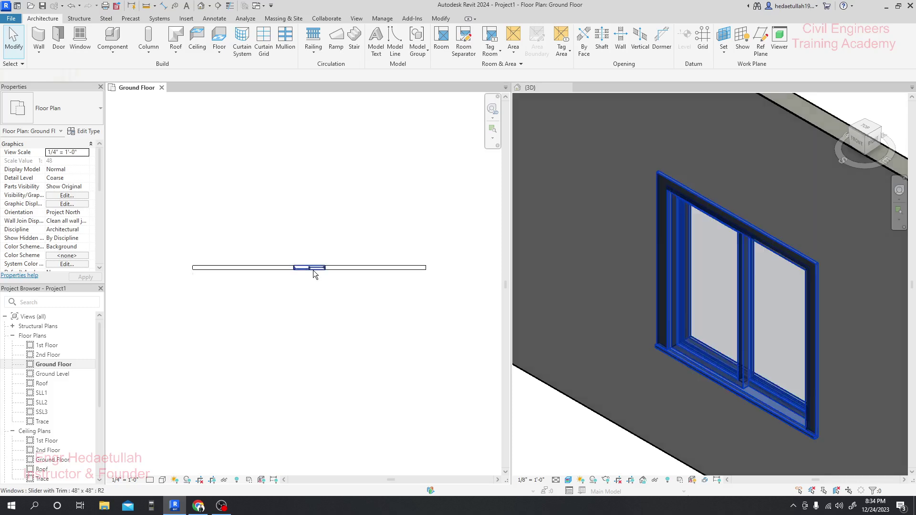
click(308, 282)
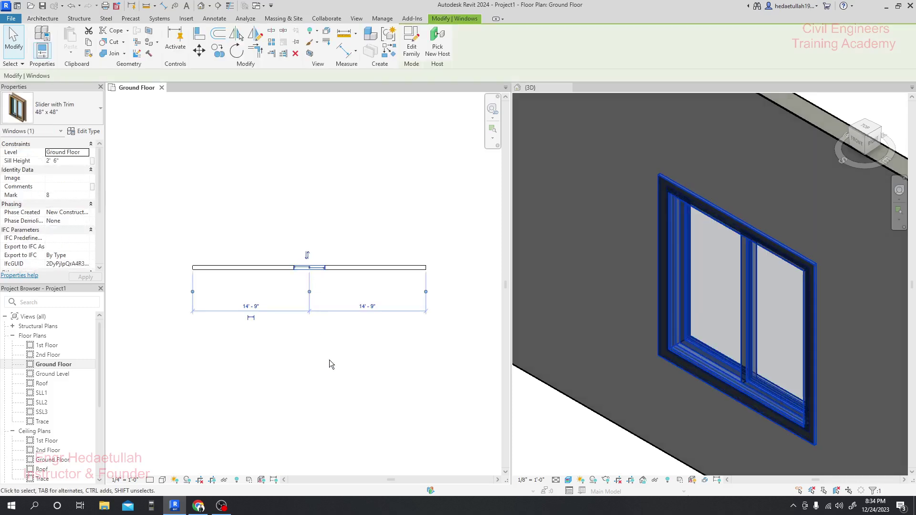
click(568, 452)
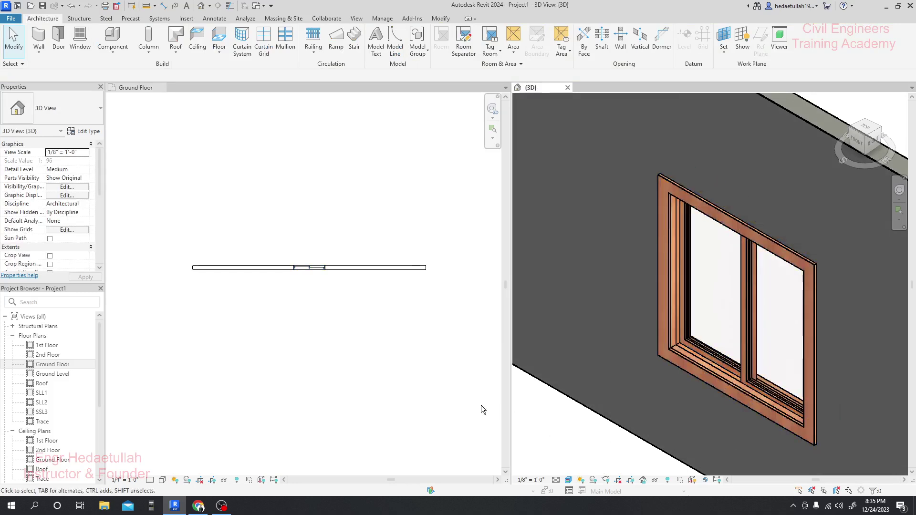
click(317, 328)
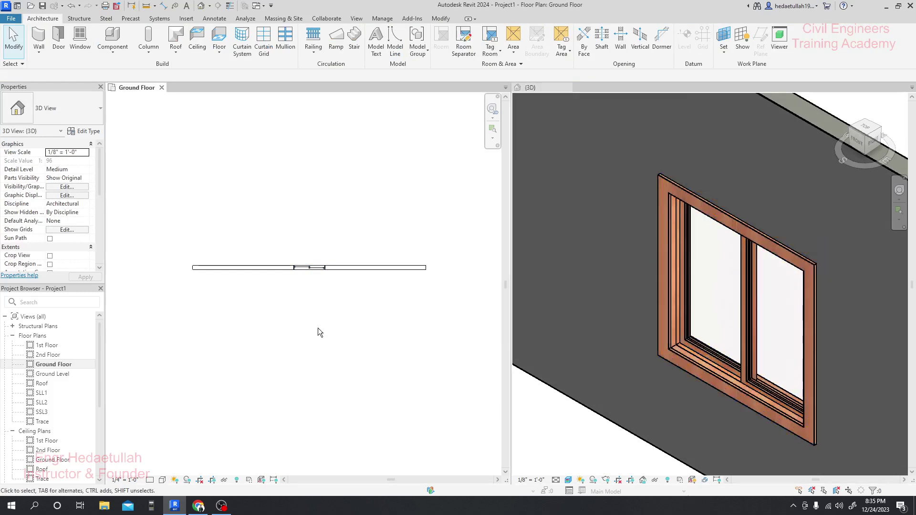
- Set the distance from the wall's left end to the window's centre to 10' 0" and check the new position in 3D
click(307, 270)
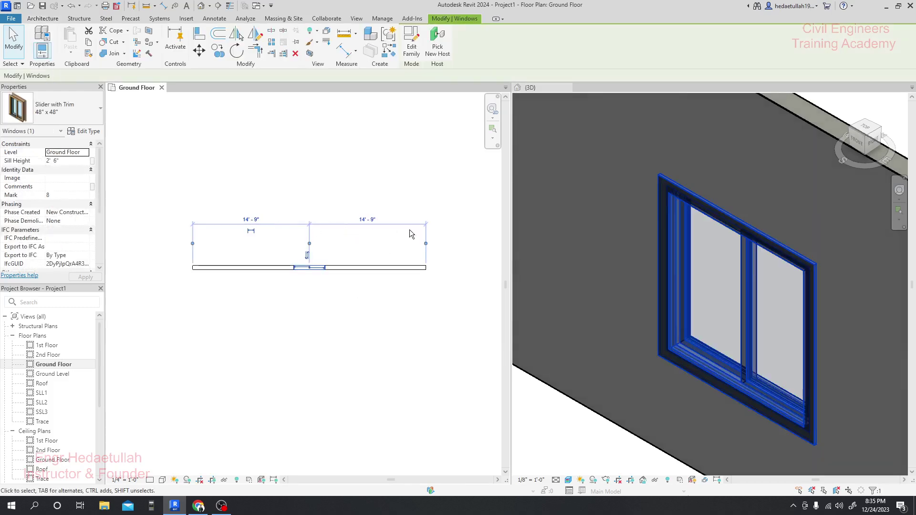
click(252, 220)
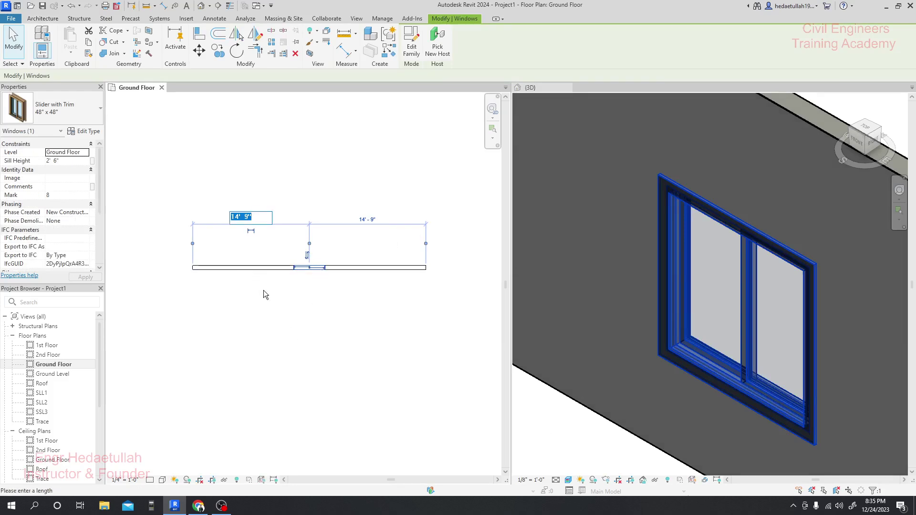
text(10)
key(Return)
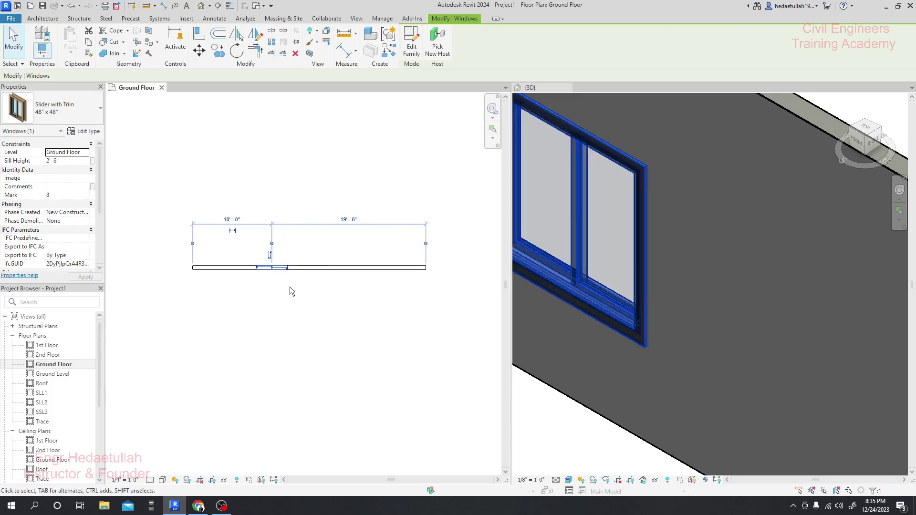
scroll(617, 428, down, 2)
click(597, 422)
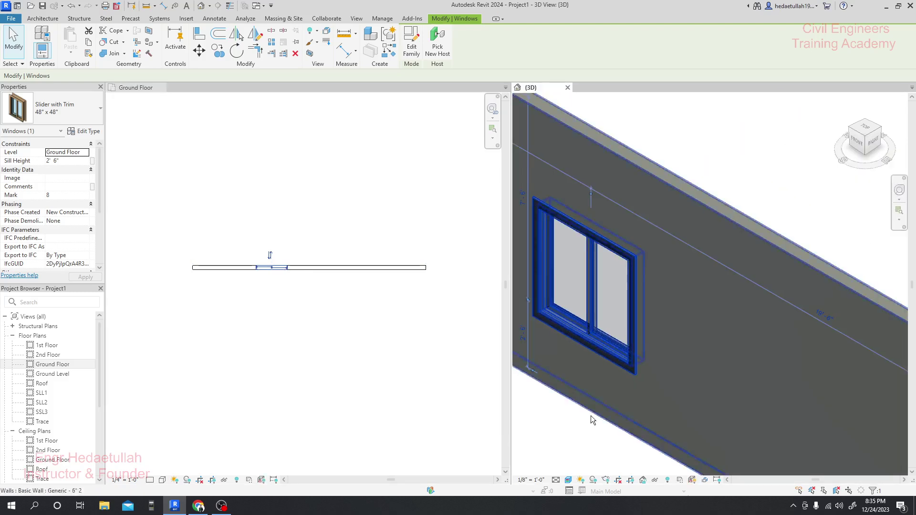
middle_drag(593, 423, 696, 341)
scroll(701, 344, up, 3)
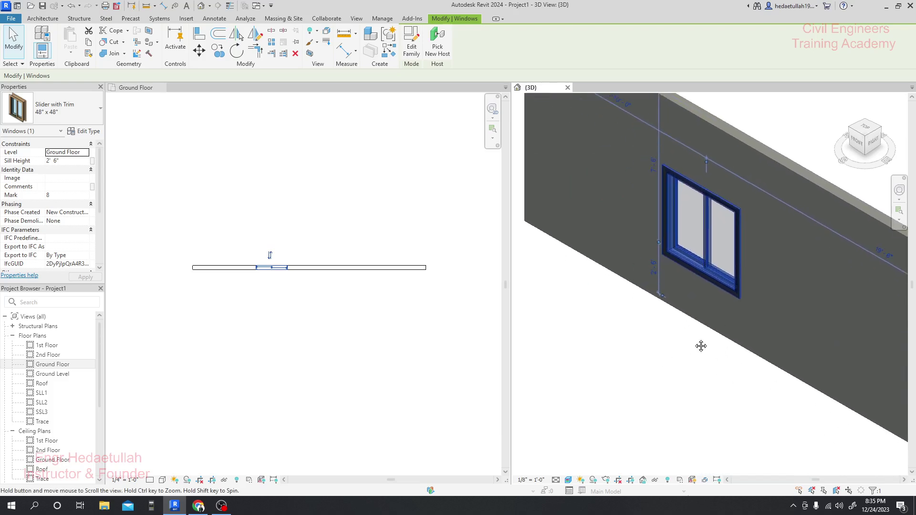
click(349, 341)
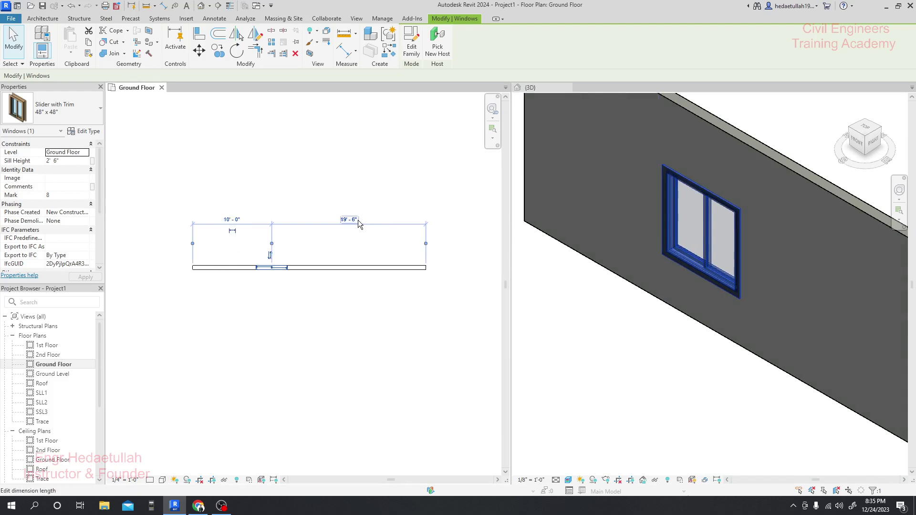
- Move the witness line of the window's temporary dimension between the window's centre and edges, returning it to the centre
scroll(262, 280, up, 1)
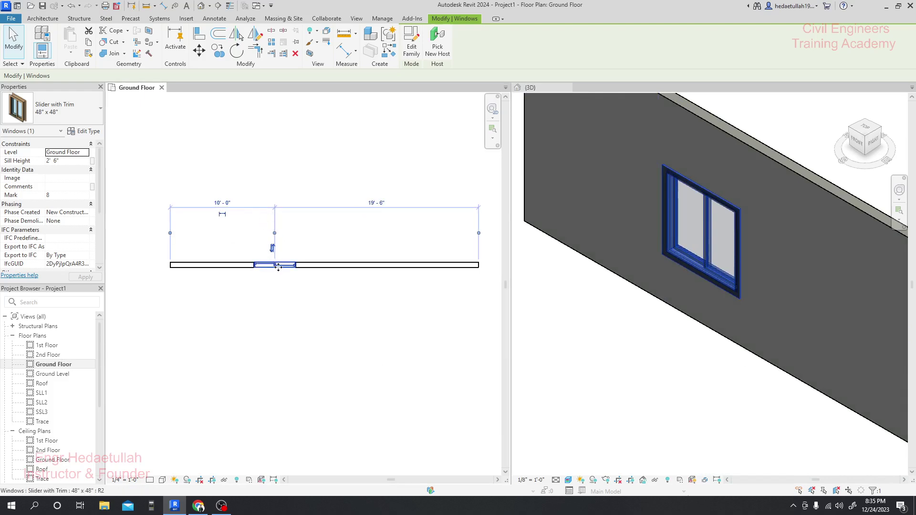
click(274, 234)
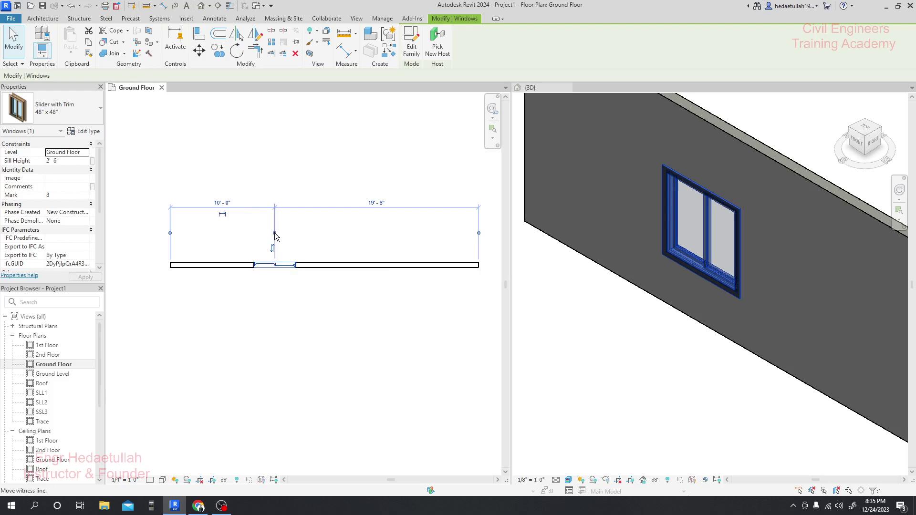
click(275, 235)
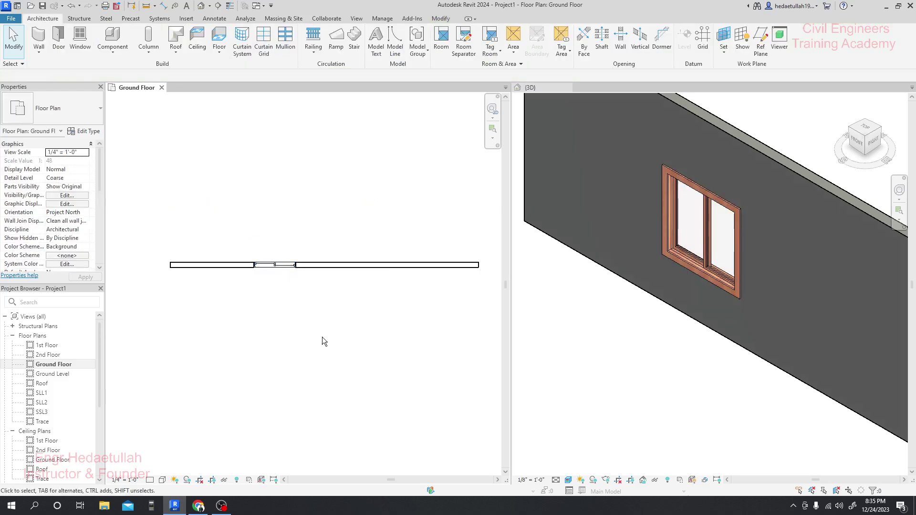
click(275, 265)
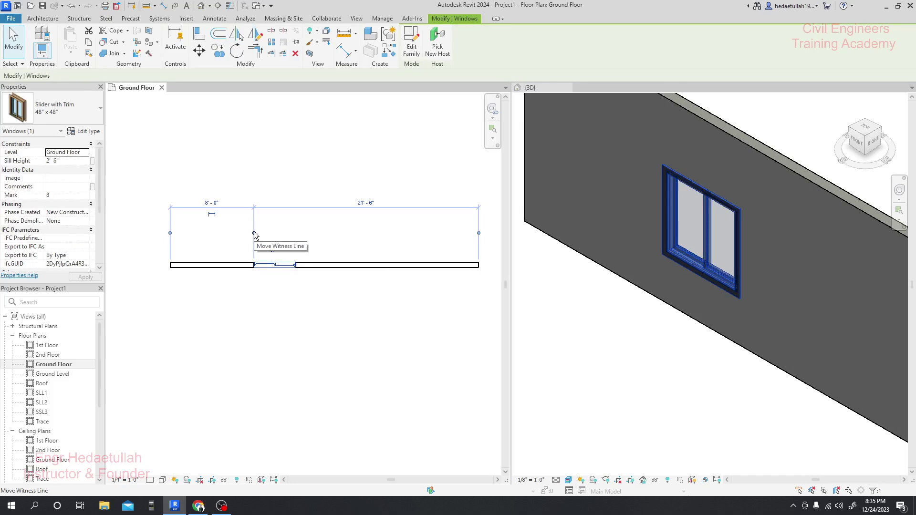
drag(254, 233, 298, 233)
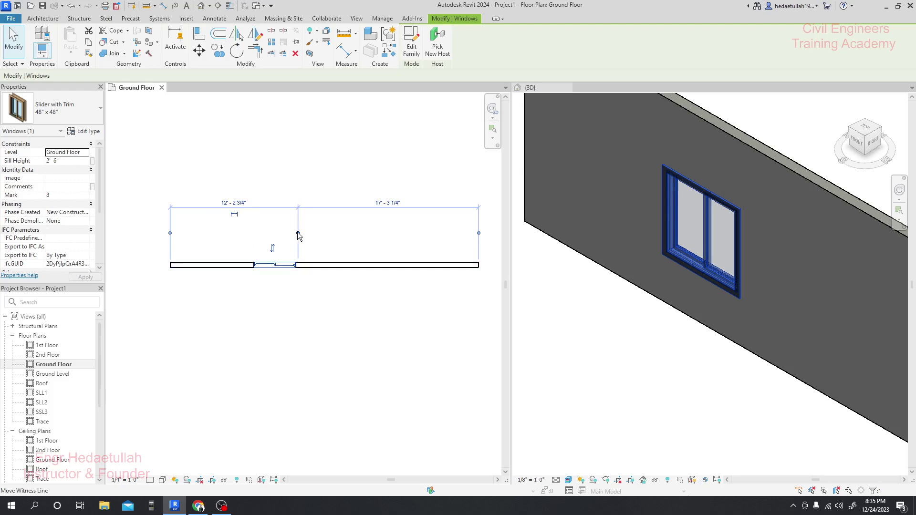
drag(298, 233, 281, 238)
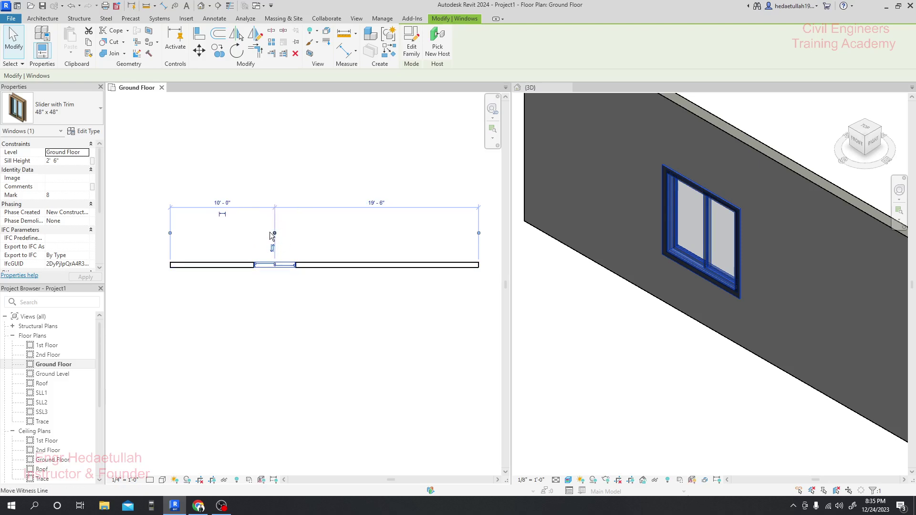
- Move the temporary dimension's witness line to the window's left edge, set its distance from the wall's left end to 12' 0", and deselect
click(274, 234)
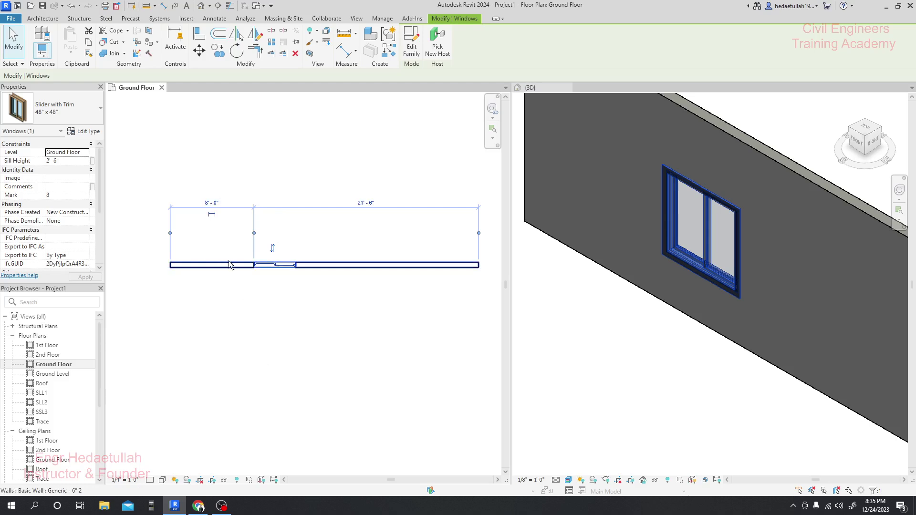
click(212, 201)
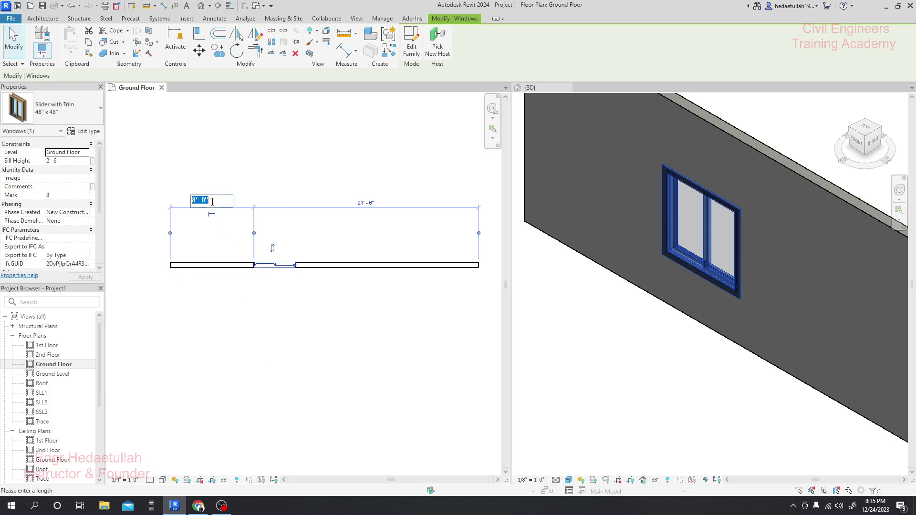
text(12)
key(Return)
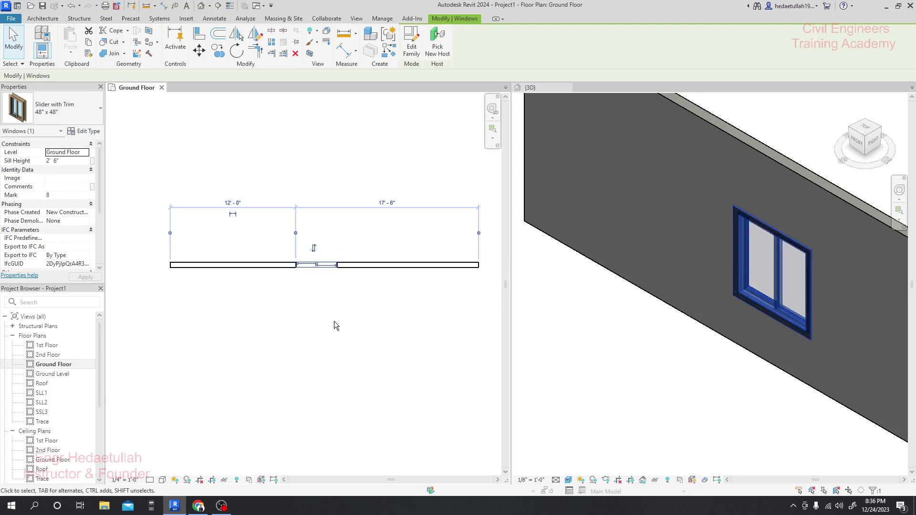
click(597, 369)
click(608, 367)
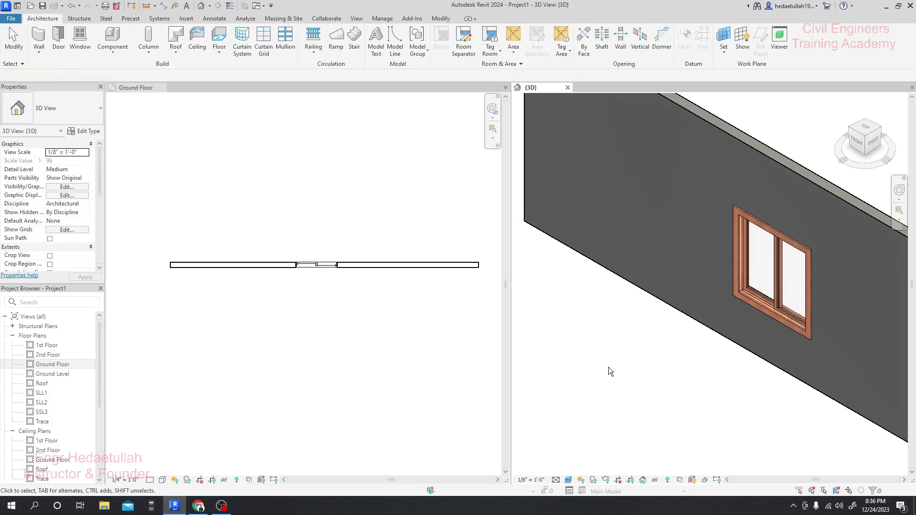
- Set the Height of the window's 48" x 48" type to 4' 6" and apply the change
click(317, 268)
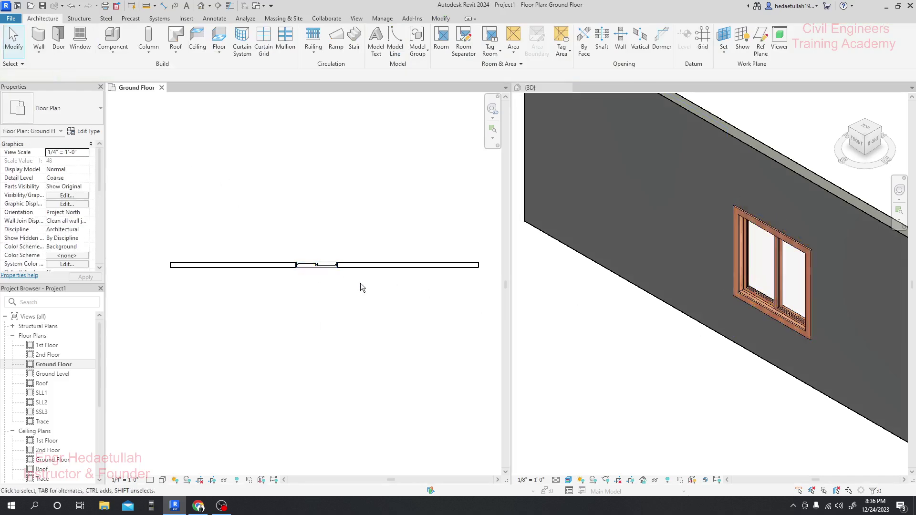
click(319, 264)
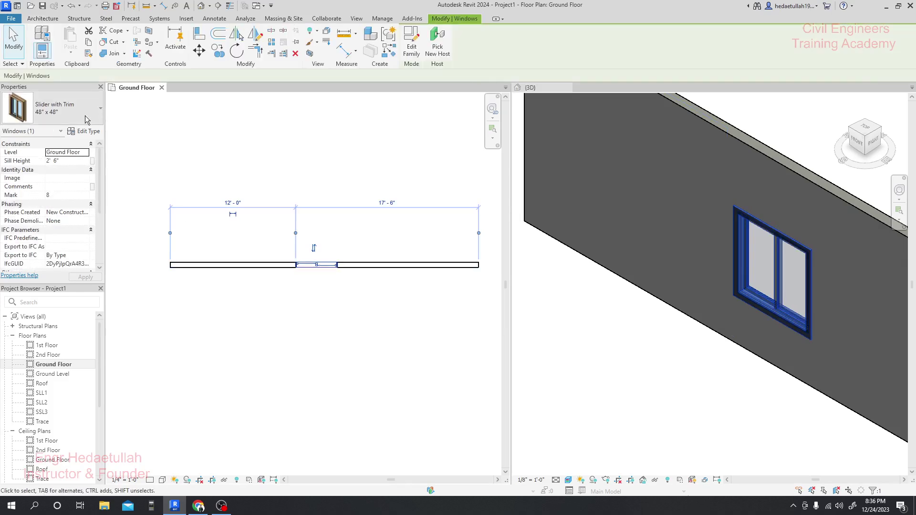
click(85, 132)
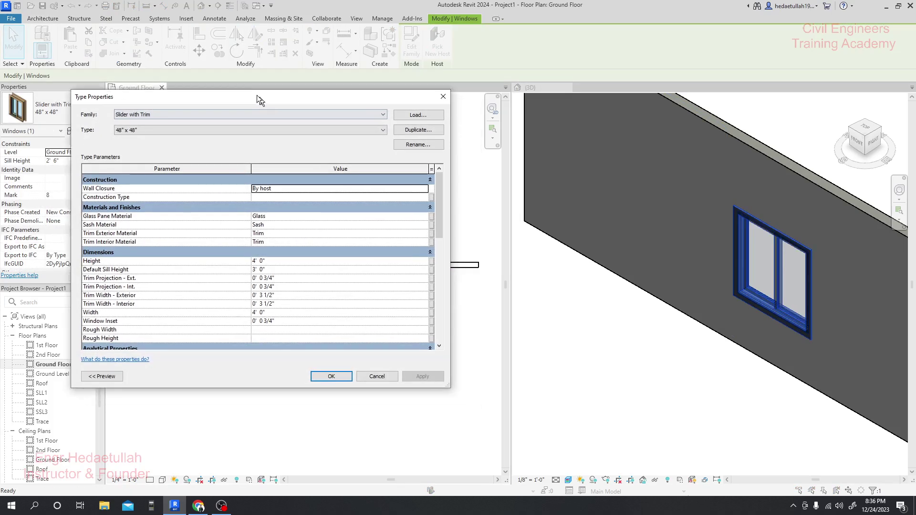
drag(257, 96, 216, 71)
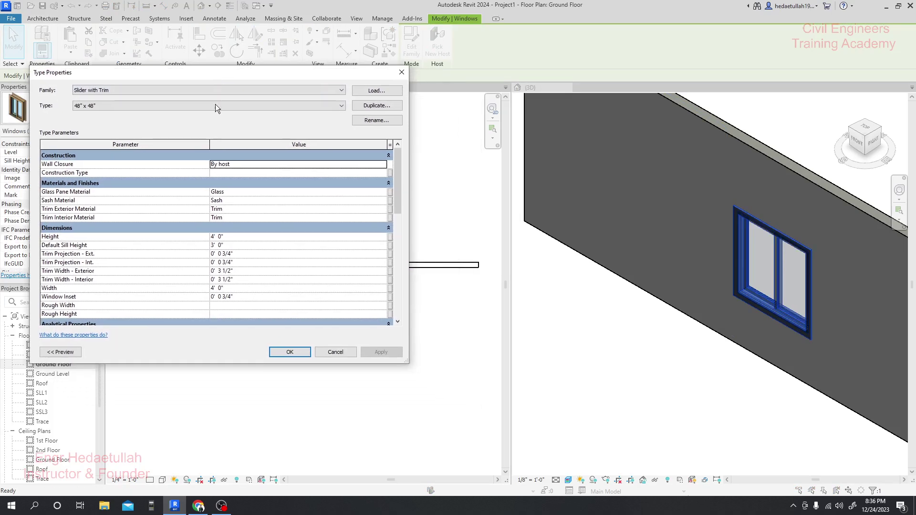
click(215, 236)
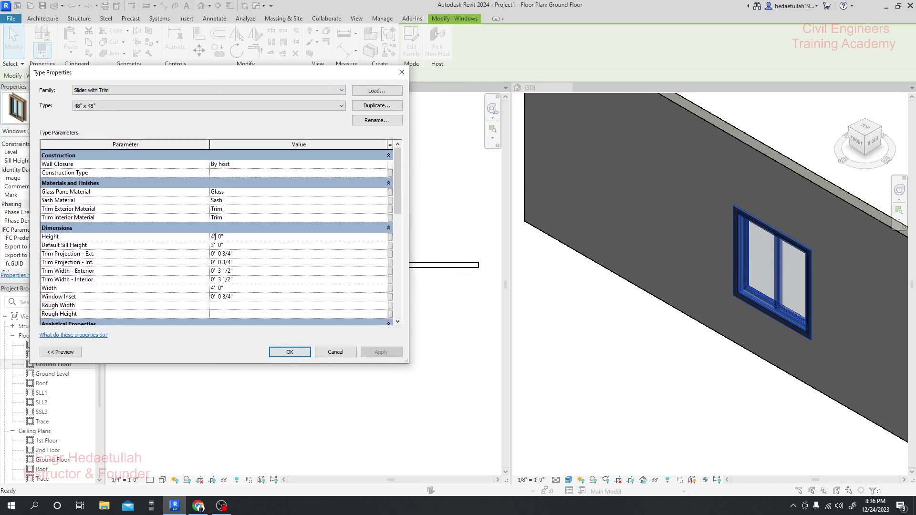
key(BackSpace)
text(6)
click(385, 354)
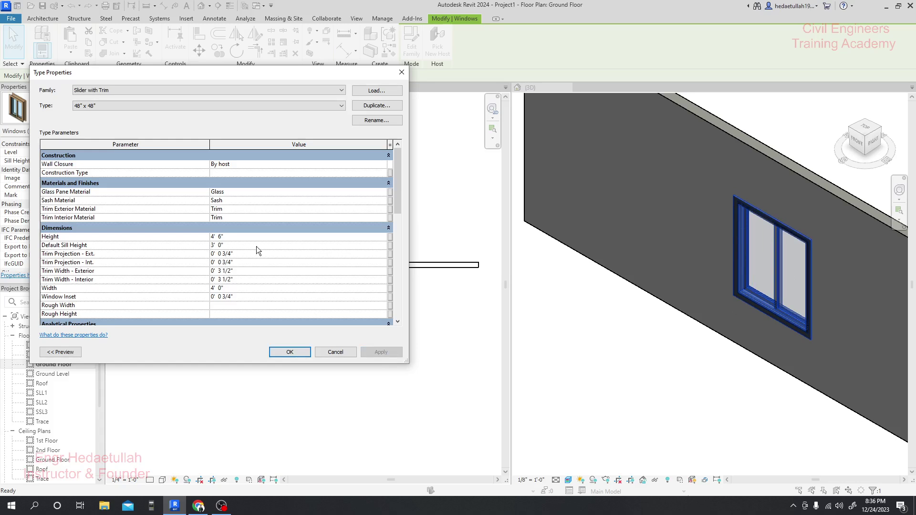
- Set the Width of the window type to 4' 6" and apply the change
drag(398, 199, 399, 208)
mouse_move(401, 221)
mouse_down()
mouse_move(402, 239)
mouse_move(402, 213)
mouse_up()
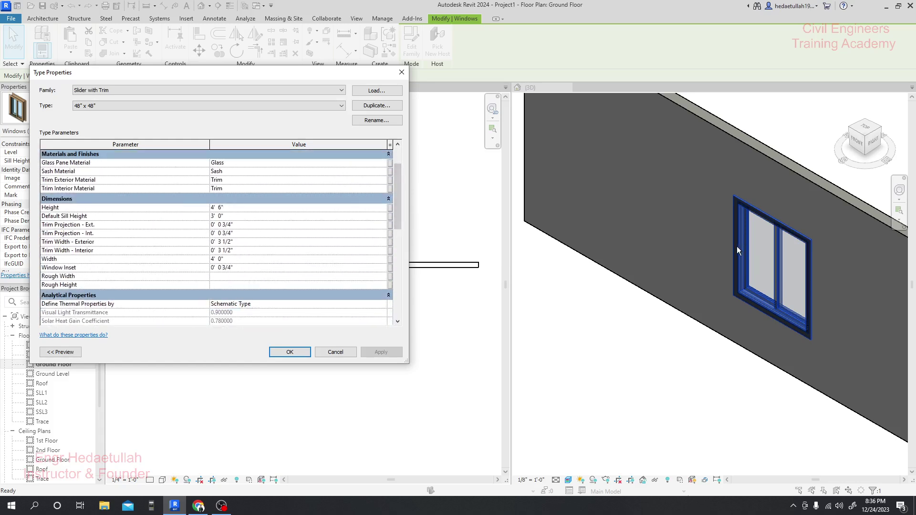
click(219, 258)
double_click(219, 259)
text(6)
click(388, 356)
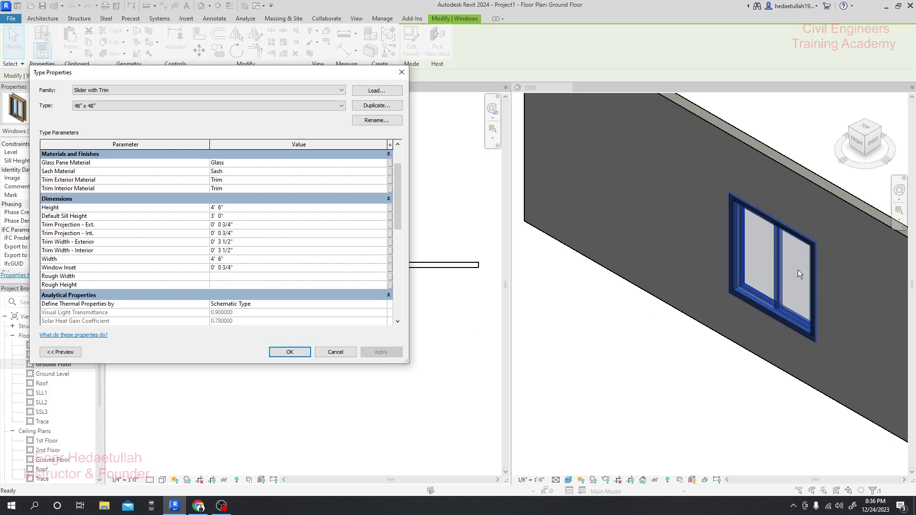
- Open the material choices for the window type's Sash Material and preview Stainless Steel and Roofing, EPDM Membrane
scroll(253, 251, up, 2)
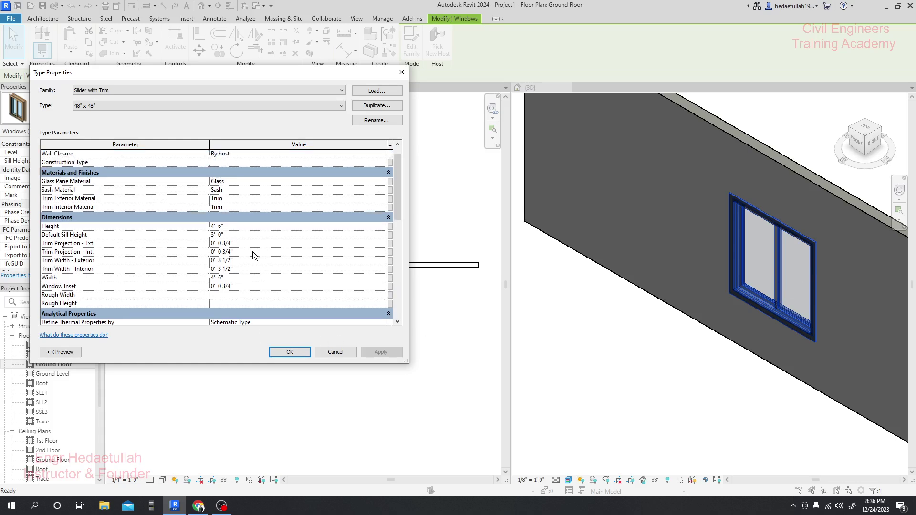
scroll(255, 258, up, 1)
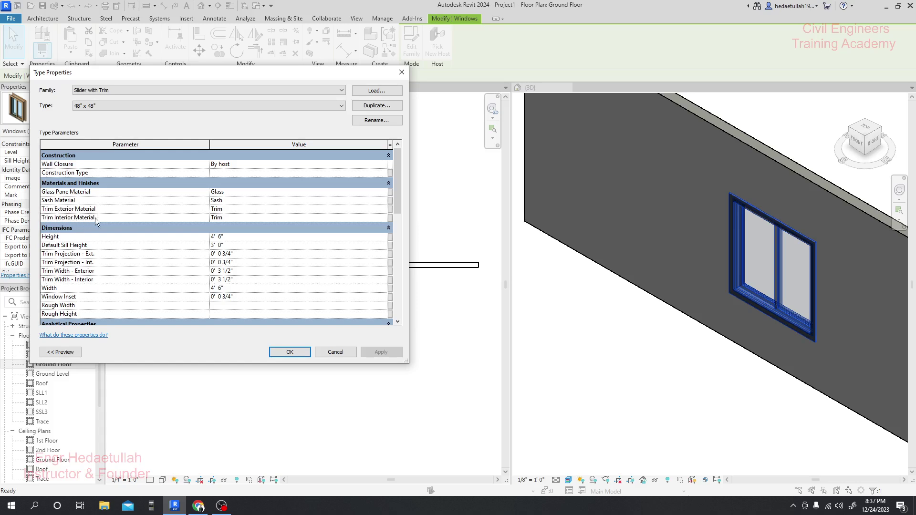
click(227, 200)
click(385, 200)
click(384, 201)
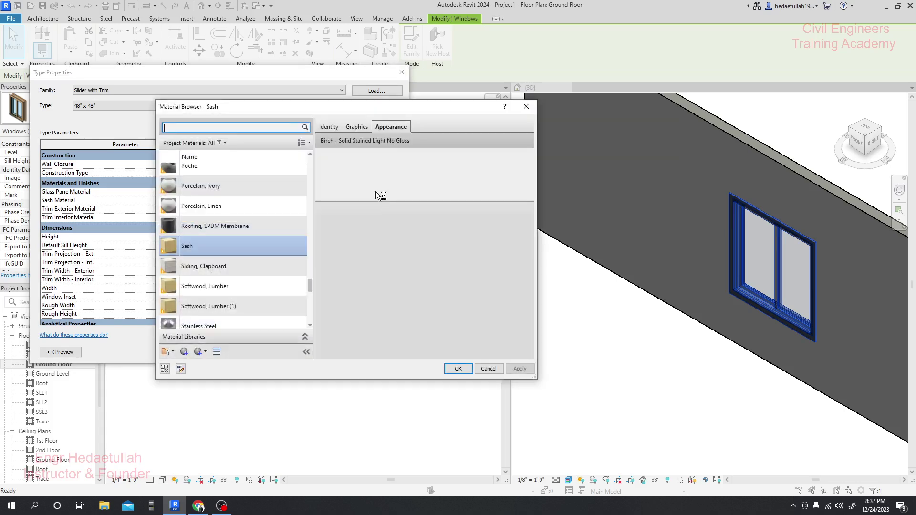
drag(232, 84, 197, 69)
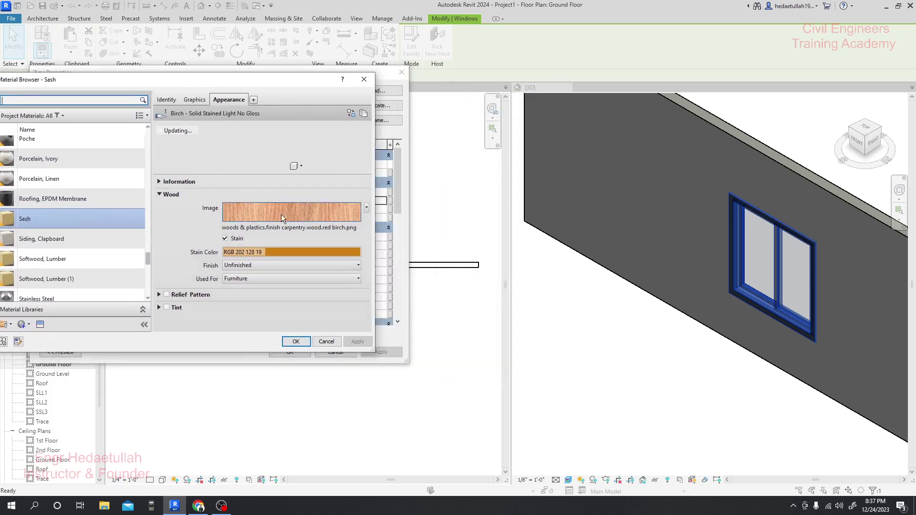
drag(276, 74, 336, 83)
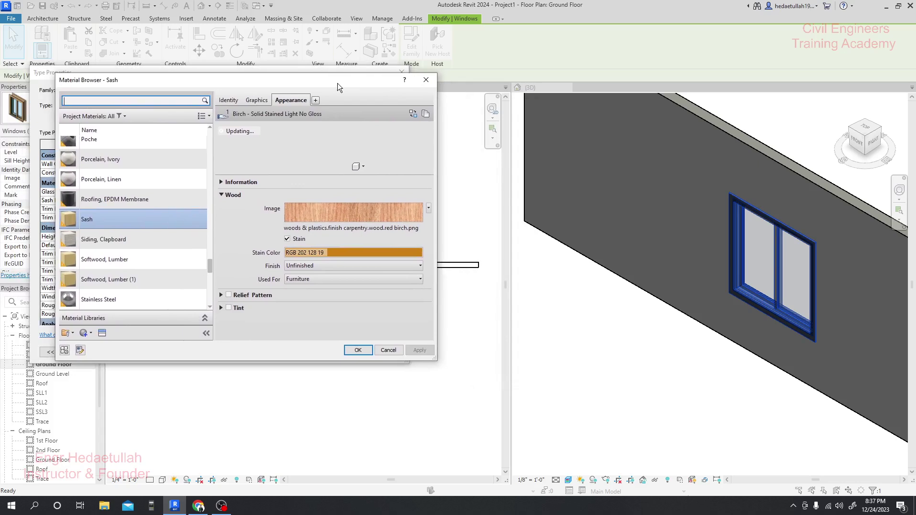
click(103, 302)
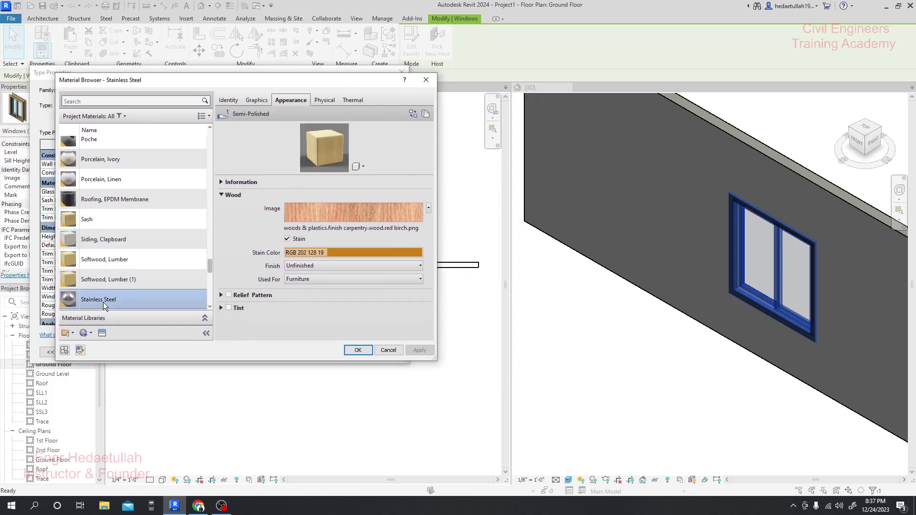
click(107, 202)
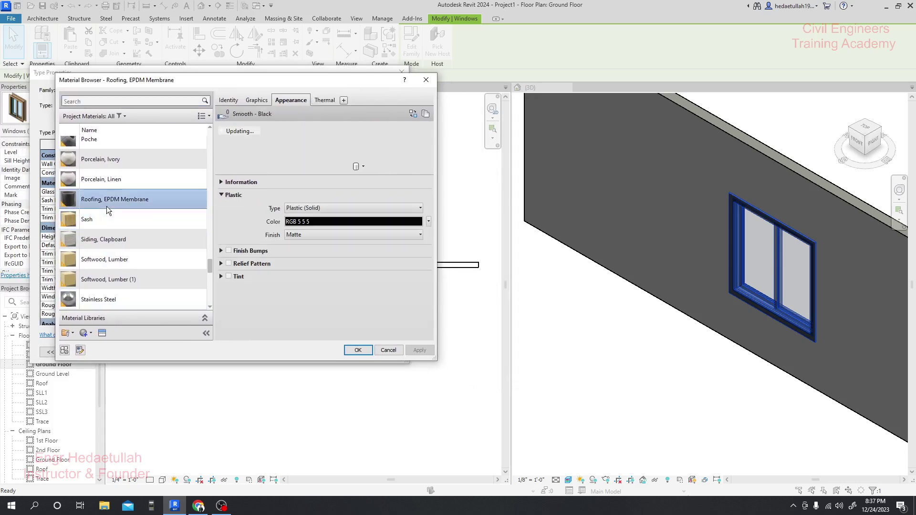
- Browse the project materials for a suitable sash finish, searching for "cof" and clearing the search
scroll(107, 225, up, 2)
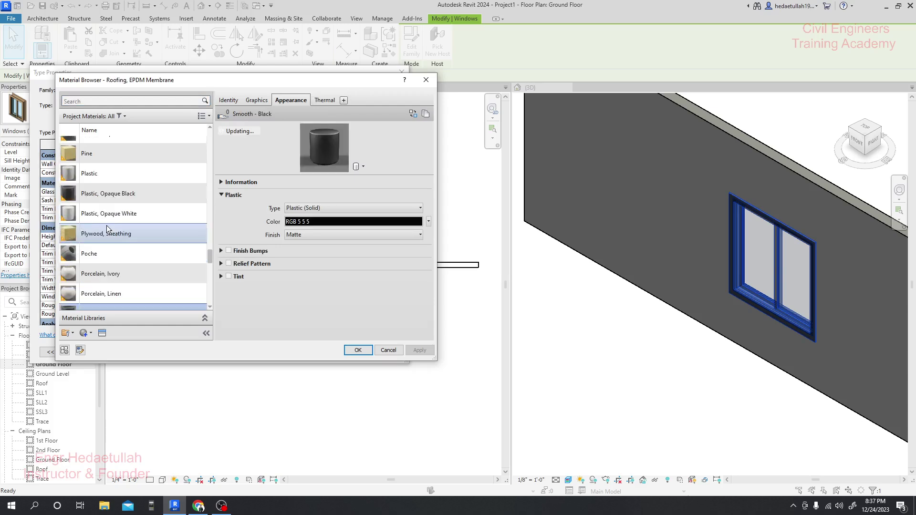
scroll(119, 274, down, 3)
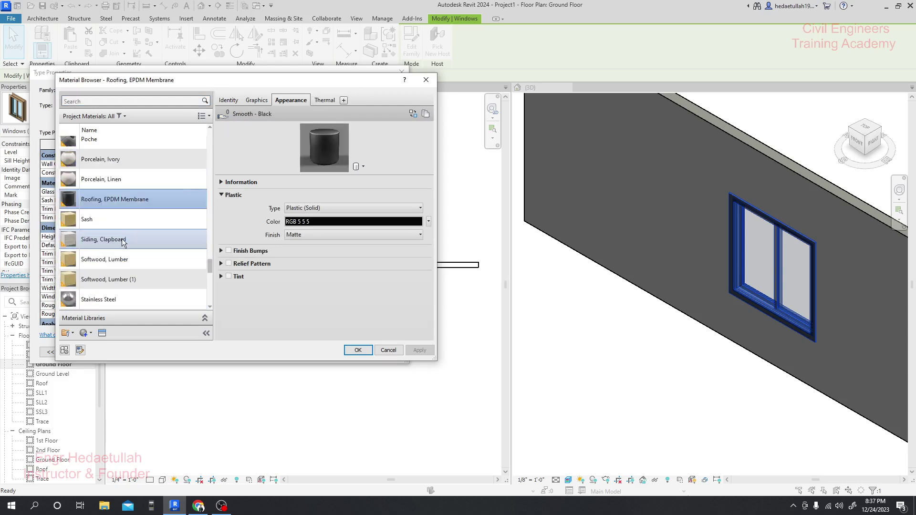
scroll(127, 257, down, 5)
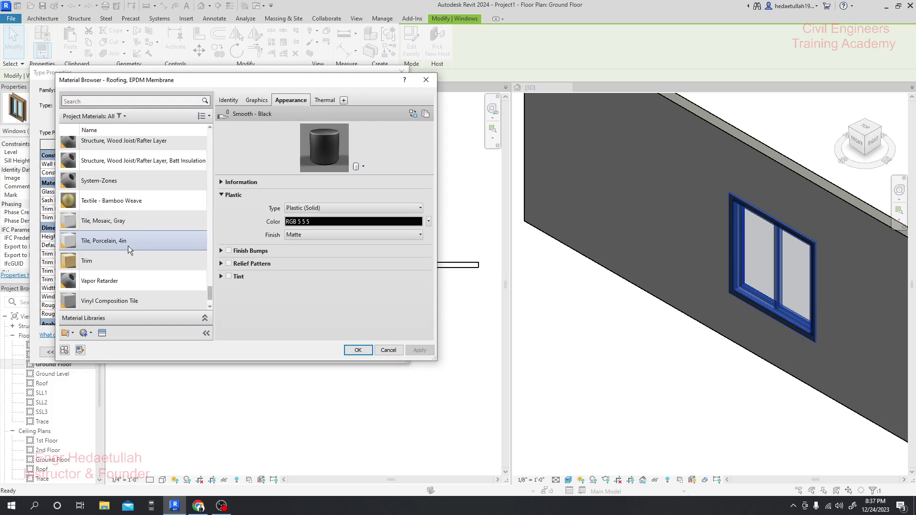
scroll(138, 179, up, 2)
scroll(139, 178, up, 2)
click(131, 99)
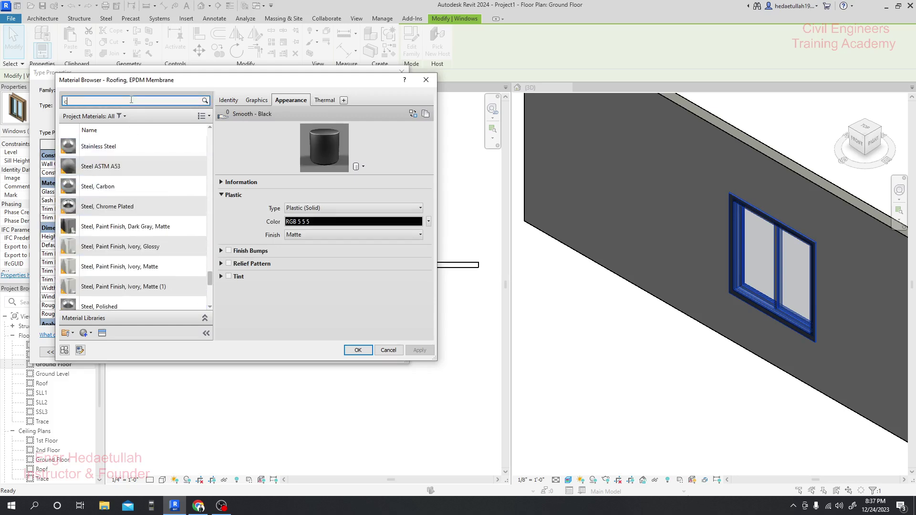
text(cof)
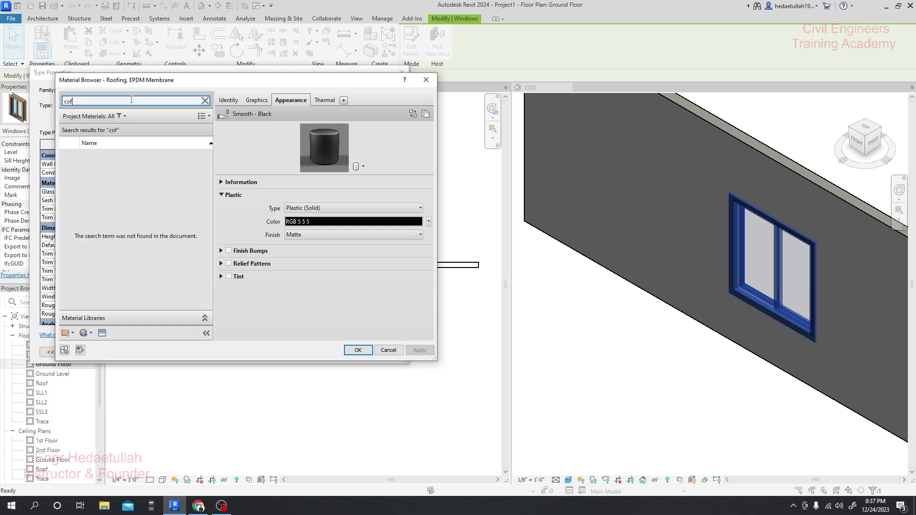
key(BackSpace)
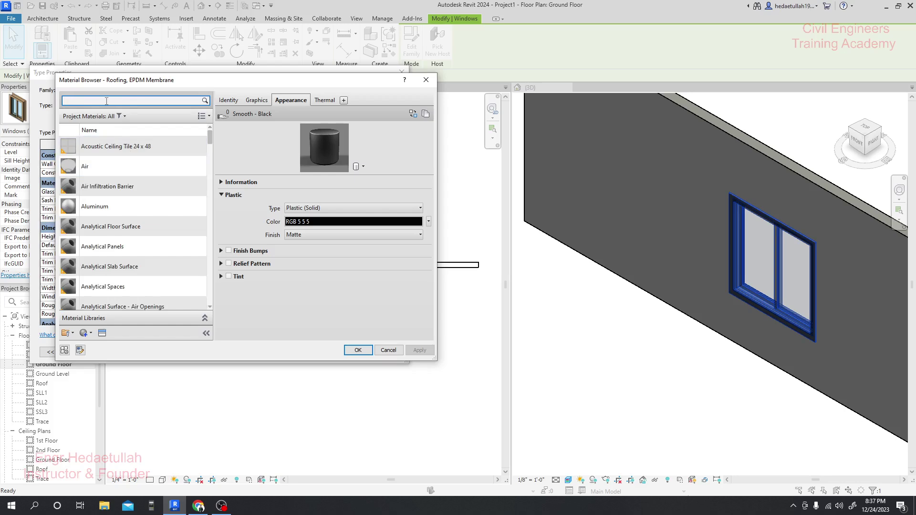
scroll(115, 214, down, 6)
scroll(115, 216, up, 1)
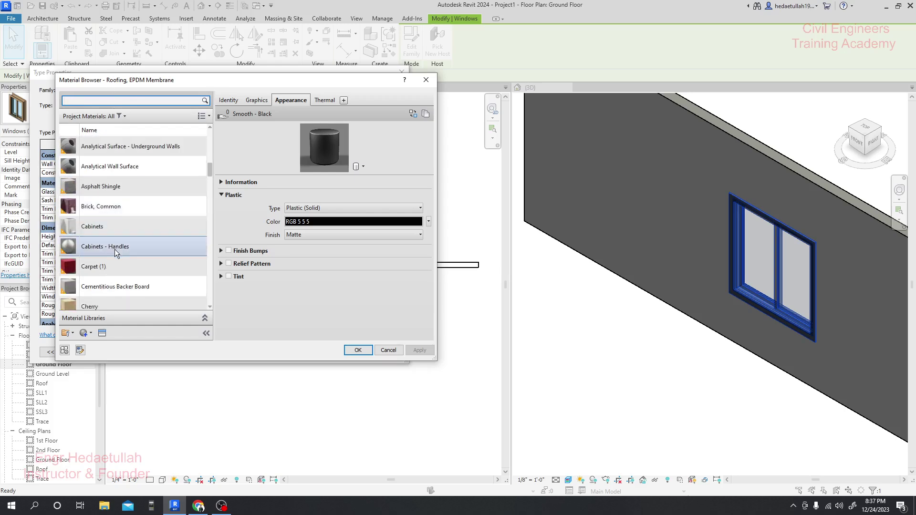
scroll(116, 251, down, 4)
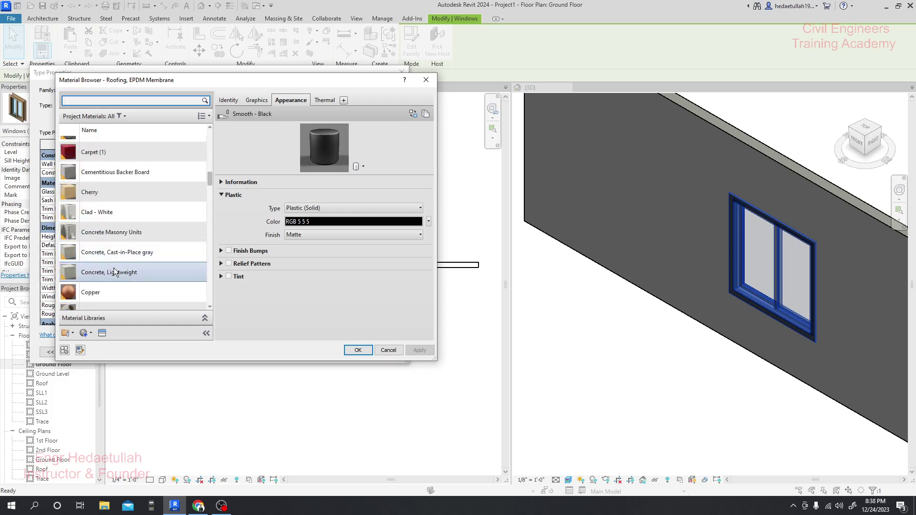
scroll(121, 262, up, 1)
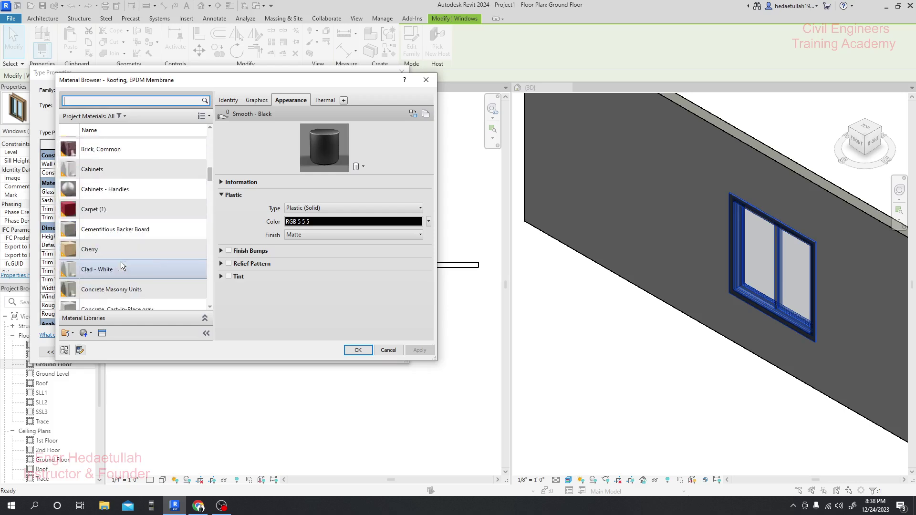
- Search the materials for "steel", assign Steel, Polished as the Sash Material, and apply the window type changes
scroll(125, 198, up, 2)
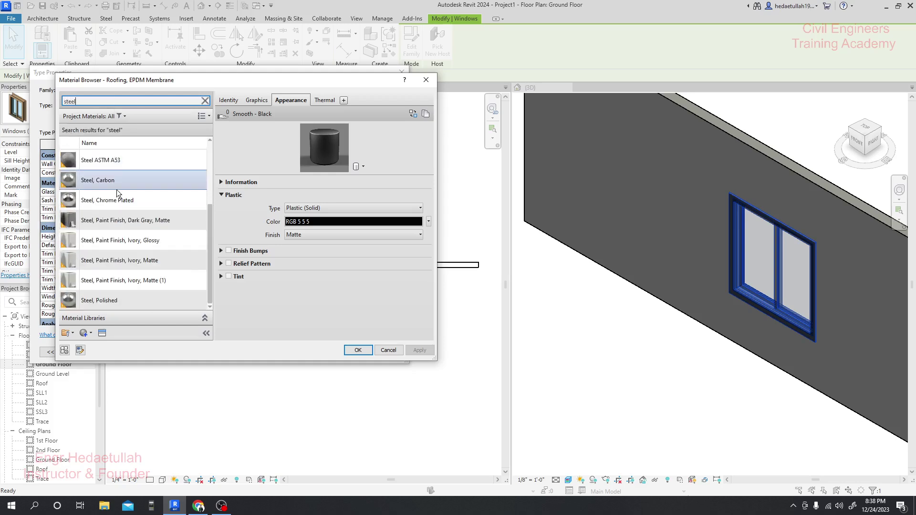
click(106, 303)
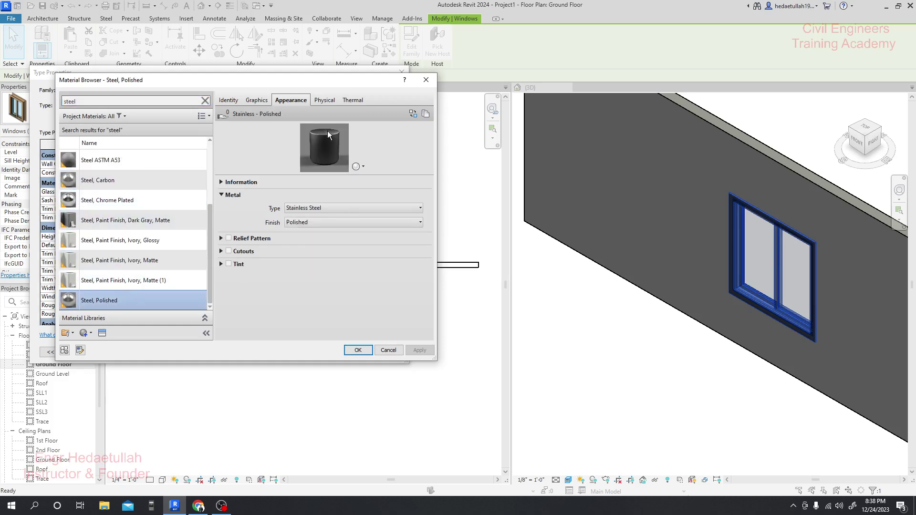
click(358, 351)
click(382, 353)
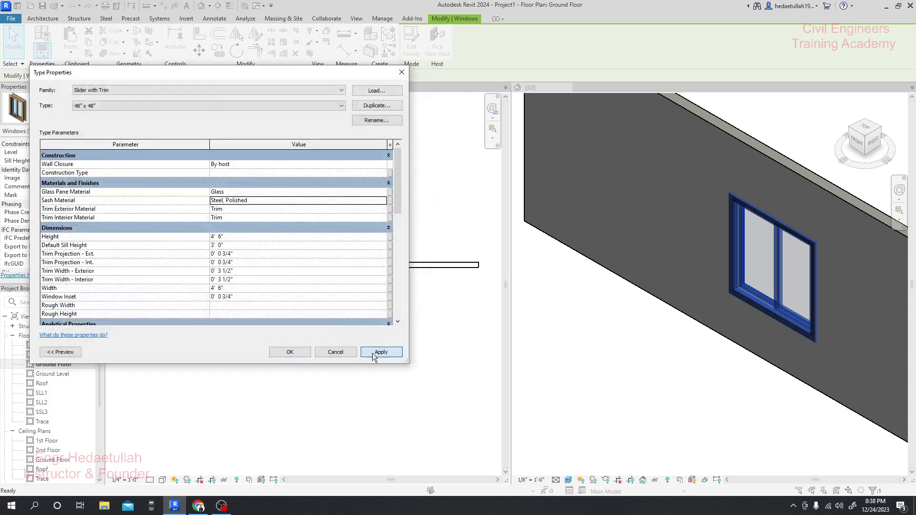
click(288, 354)
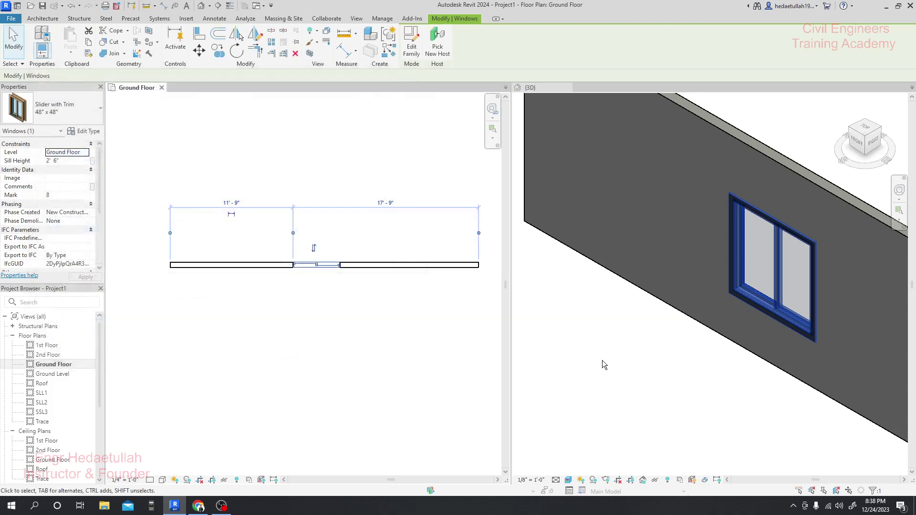
- Deselect the window and examine its sash finish up close in the 3D view
click(602, 360)
click(603, 359)
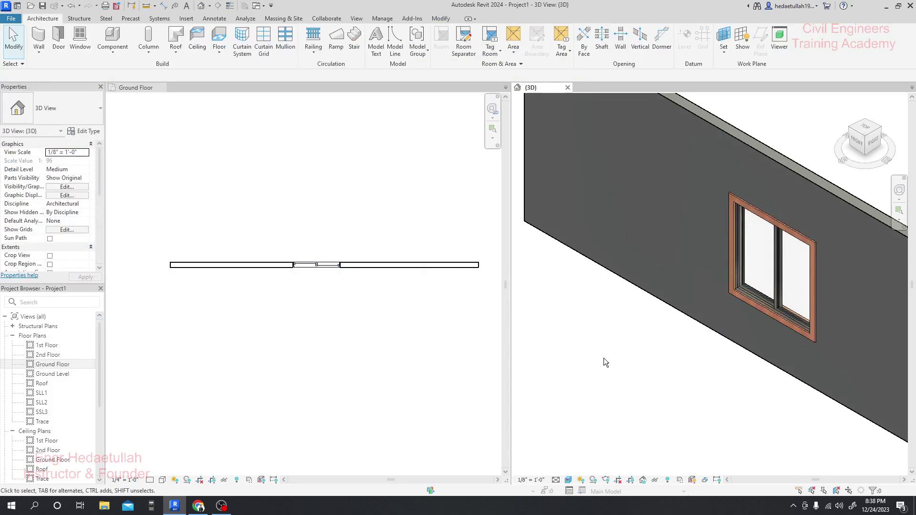
scroll(777, 297, up, 3)
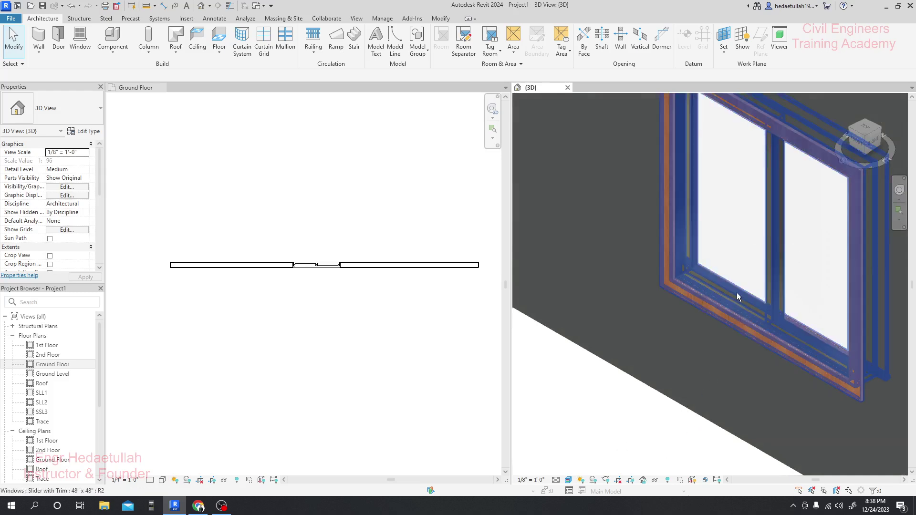
scroll(662, 333, down, 3)
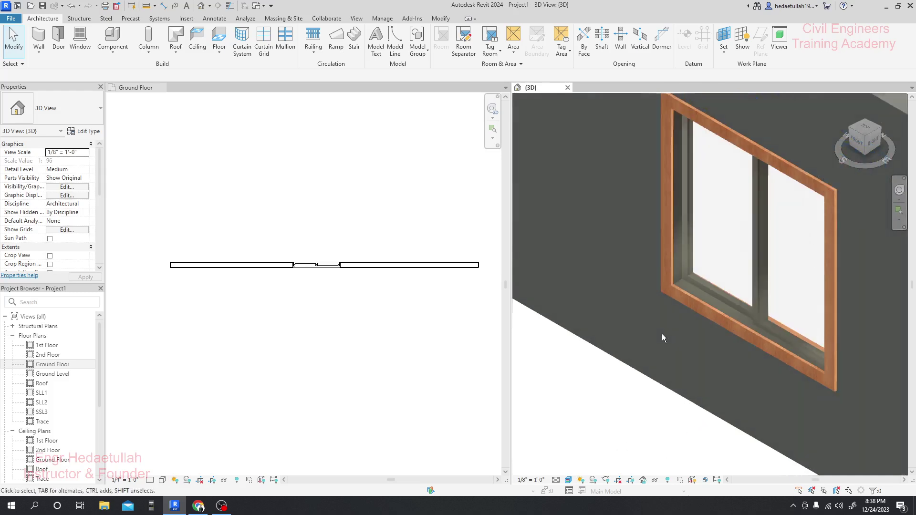
- Search the materials for "steel" and assign Stainless Steel as the window type's Trim Exterior Material
middle_drag(599, 409, 632, 368)
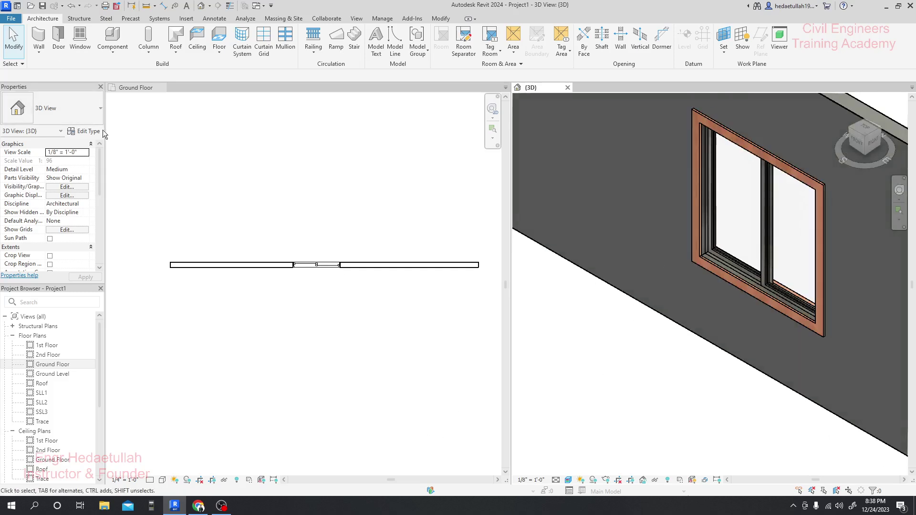
click(326, 270)
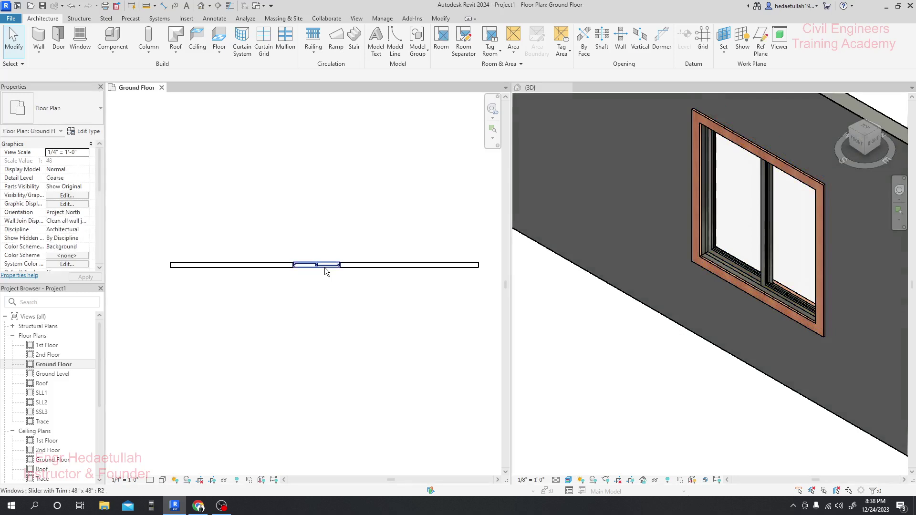
click(326, 270)
click(90, 132)
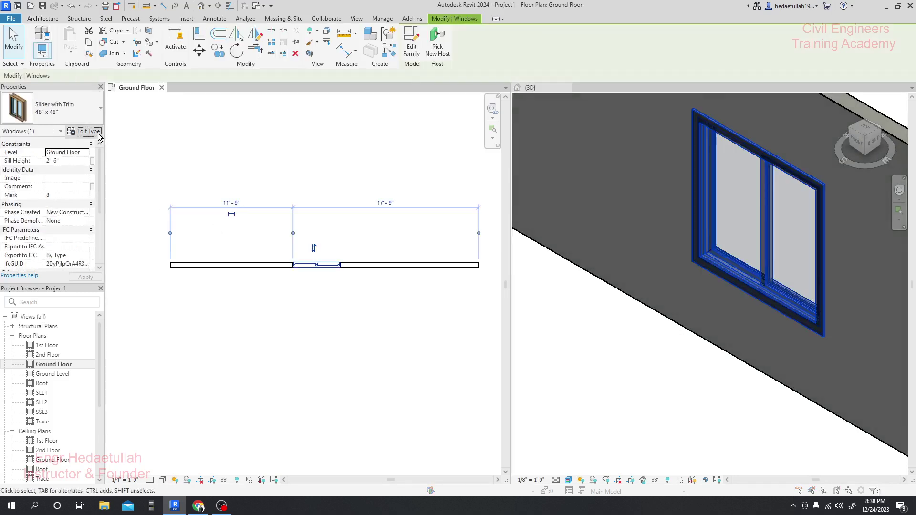
click(242, 208)
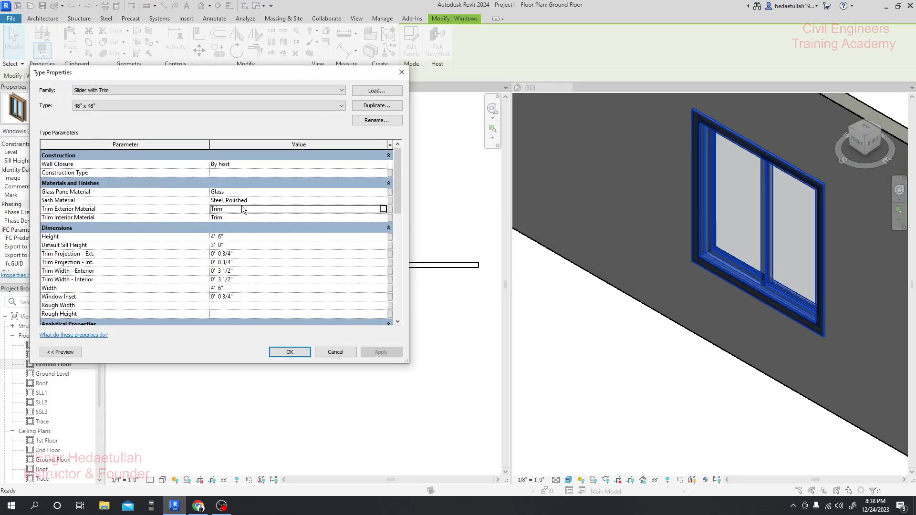
click(385, 209)
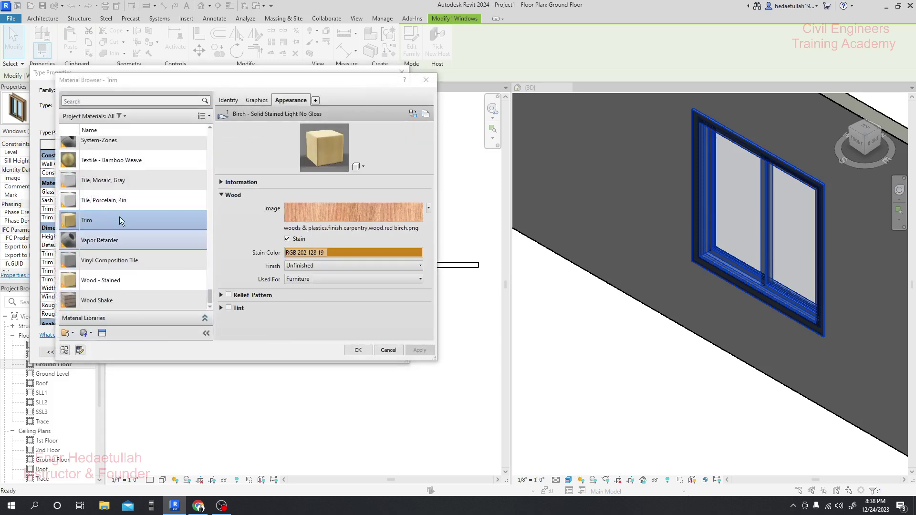
click(101, 100)
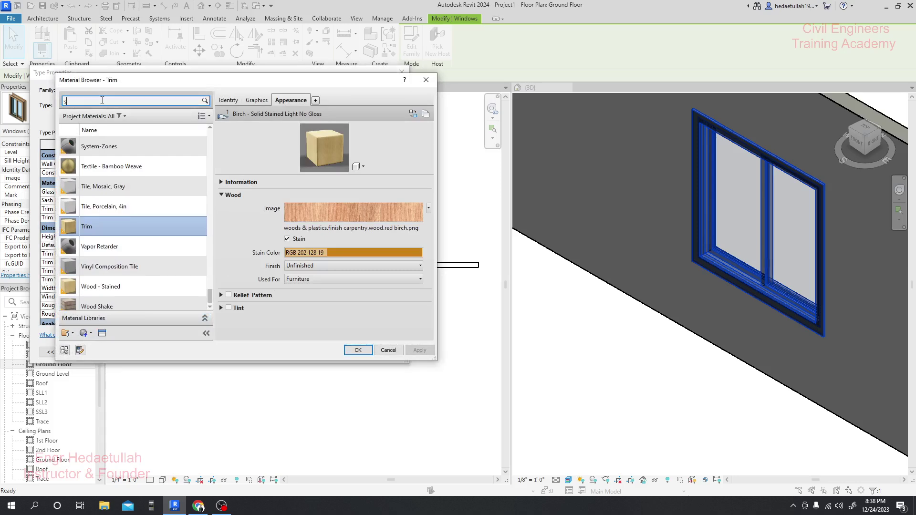
text(steel)
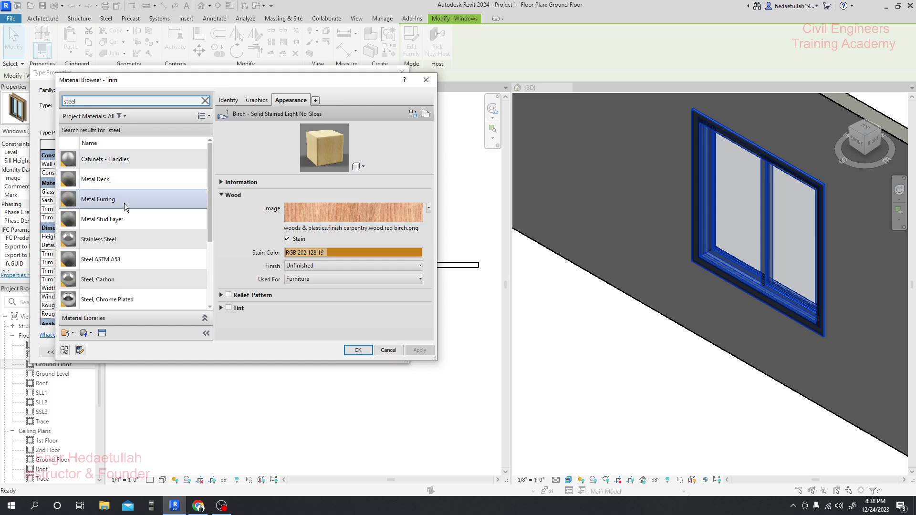
click(112, 241)
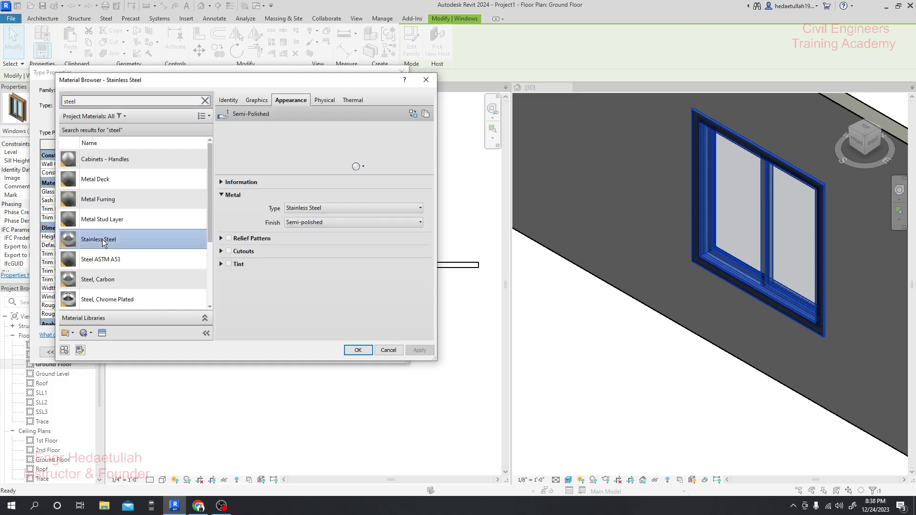
click(357, 351)
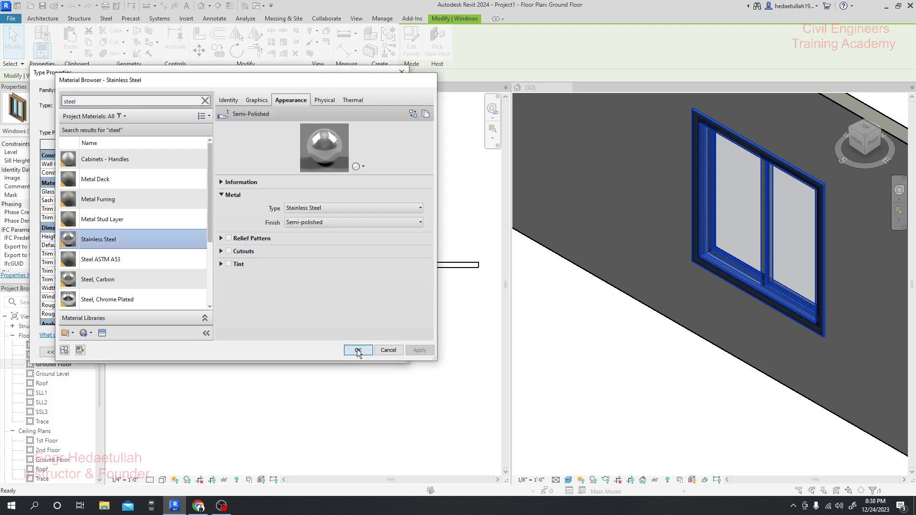
- Find "steel" materials, assign Stainless Steel as the Trim Interior Material, and apply the window type changes
click(228, 217)
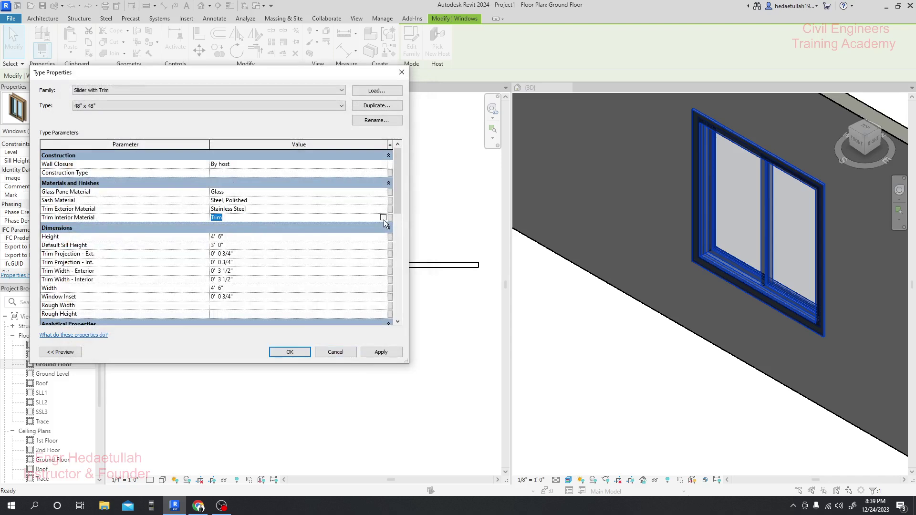
click(384, 218)
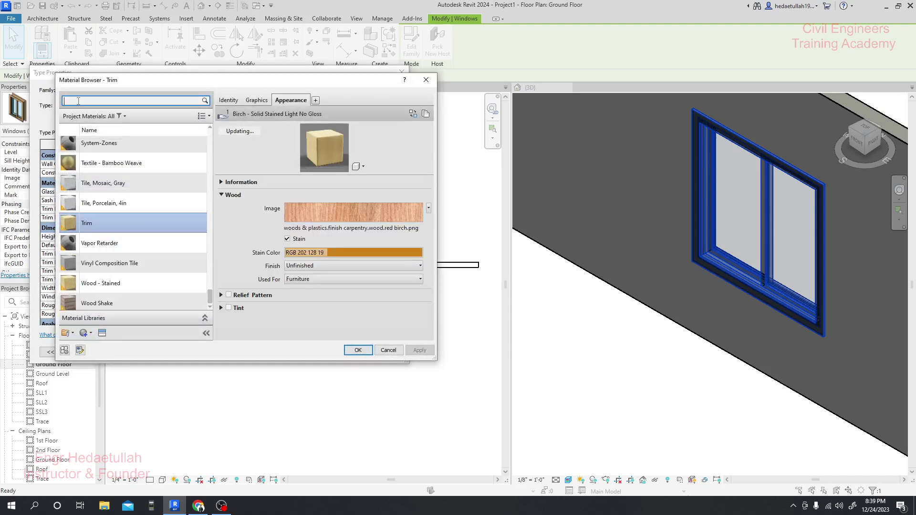
text(stee)
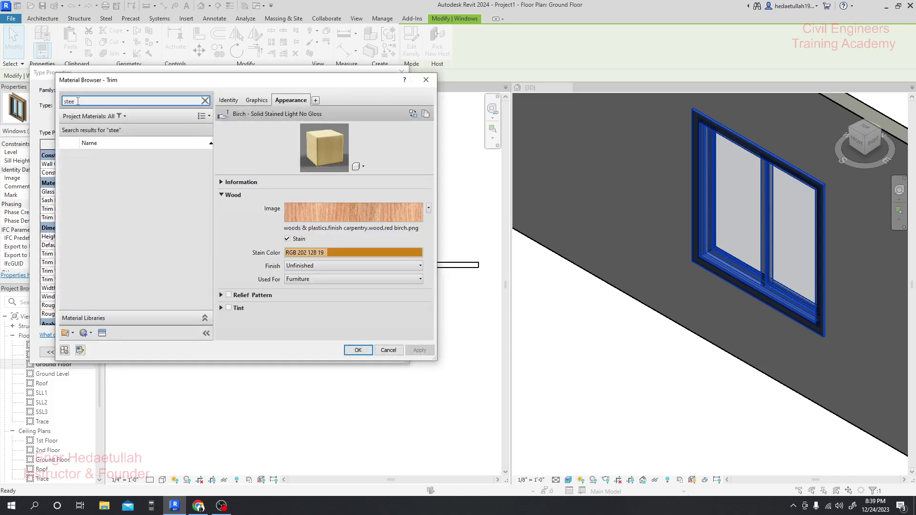
text(l)
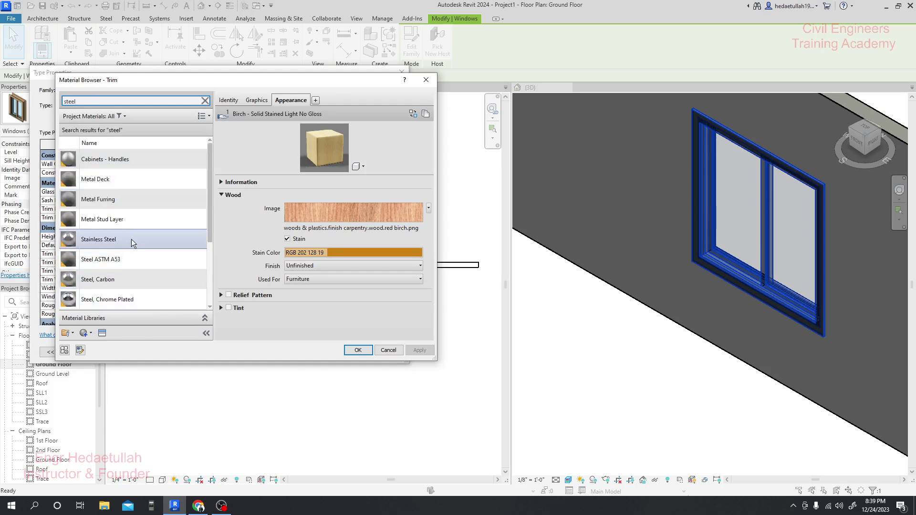
click(125, 239)
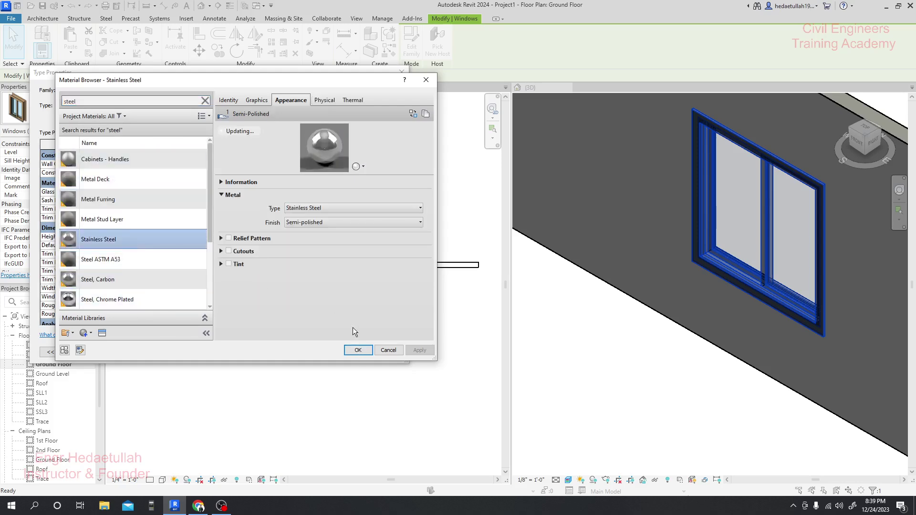
click(359, 351)
click(374, 350)
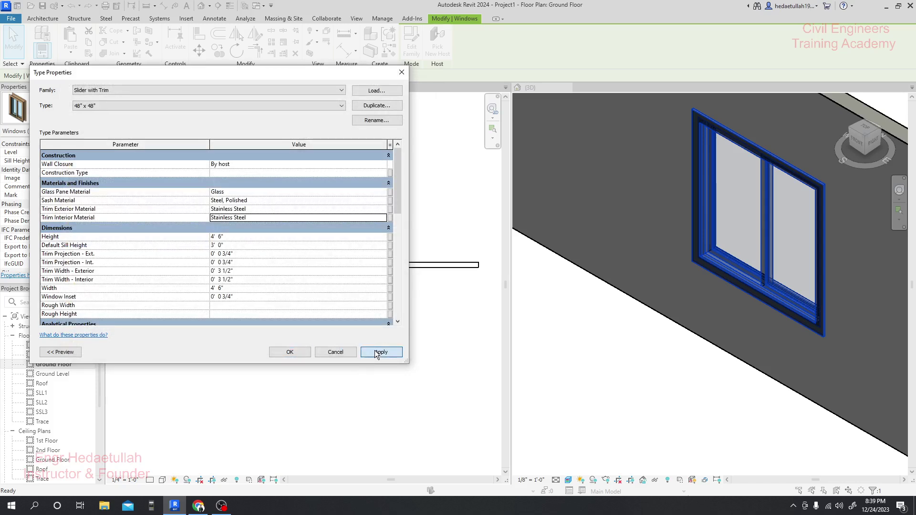
click(286, 353)
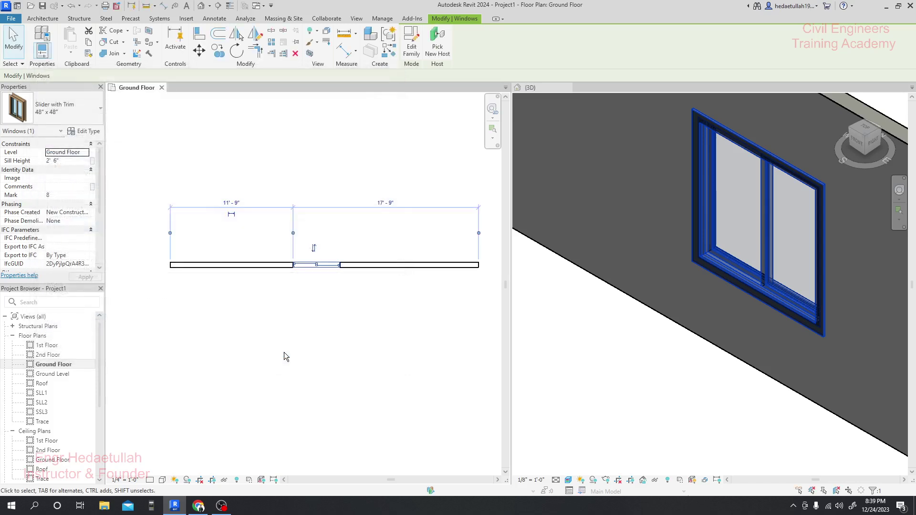
- Deselect the window and examine its trim finish from several angles in the 3D view
click(580, 361)
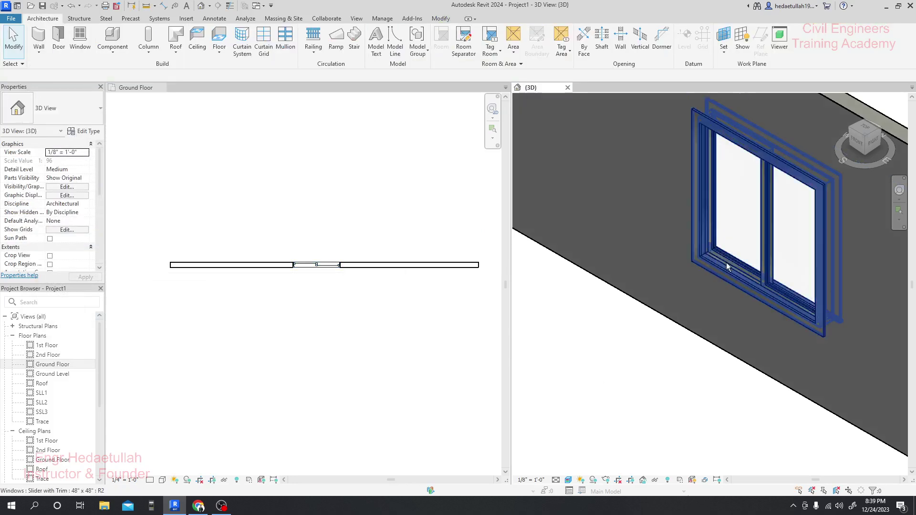
middle_drag(653, 415, 665, 358)
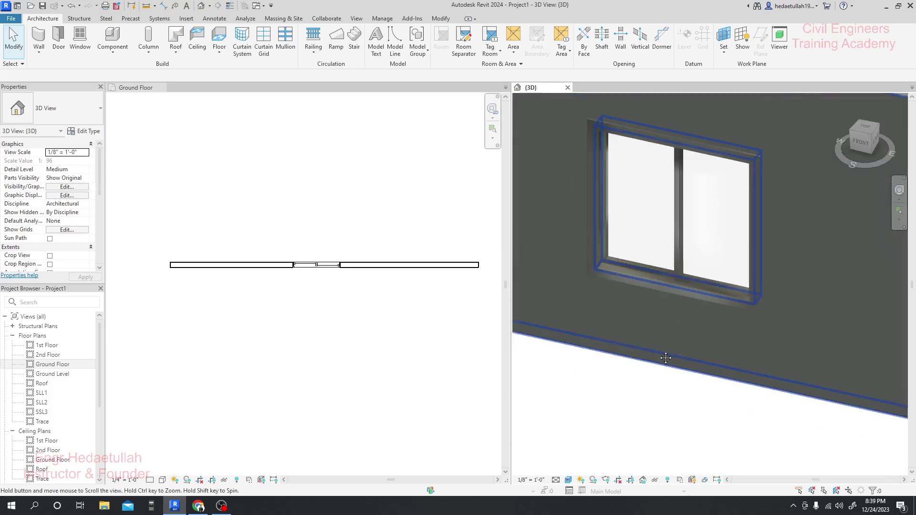
shift+middle_drag(625, 397, 642, 414)
scroll(643, 413, up, 3)
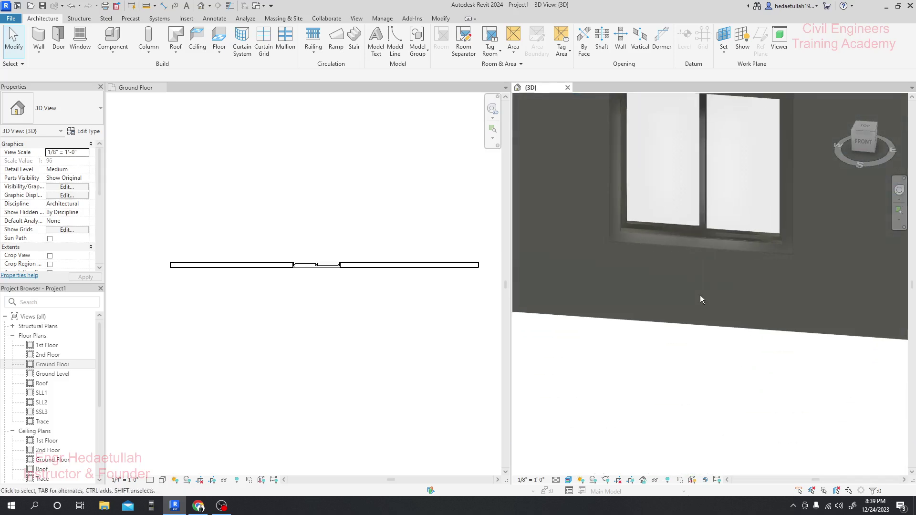
scroll(668, 380, down, 5)
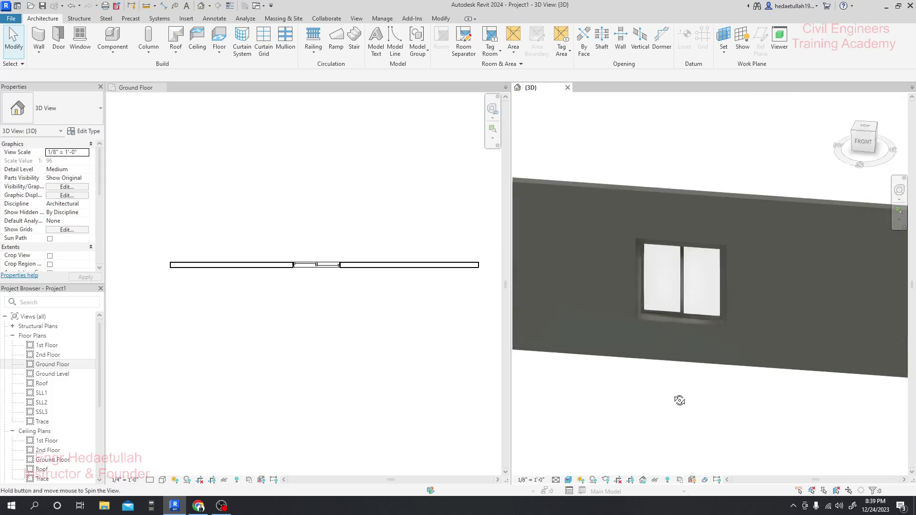
shift+middle_drag(679, 400, 617, 385)
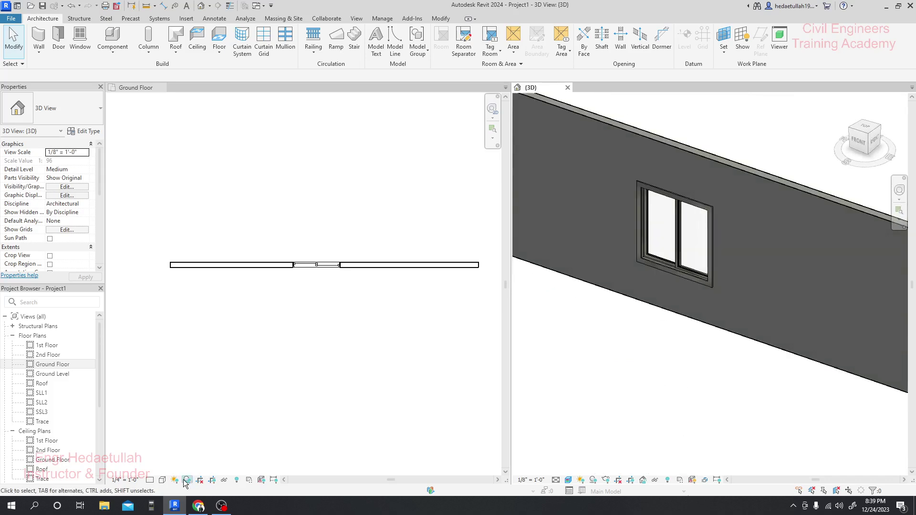
- Try the Realistic and Textures visual styles in the Ground Floor plan
click(162, 479)
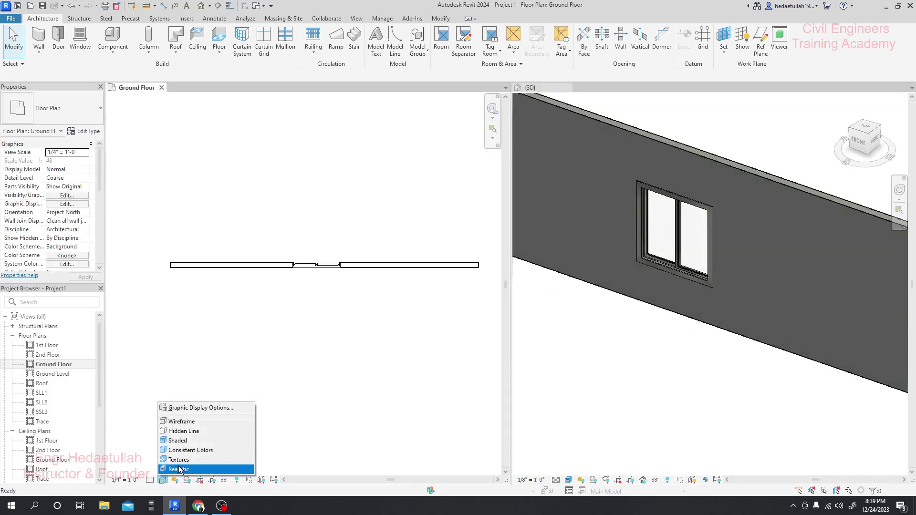
click(179, 470)
click(599, 384)
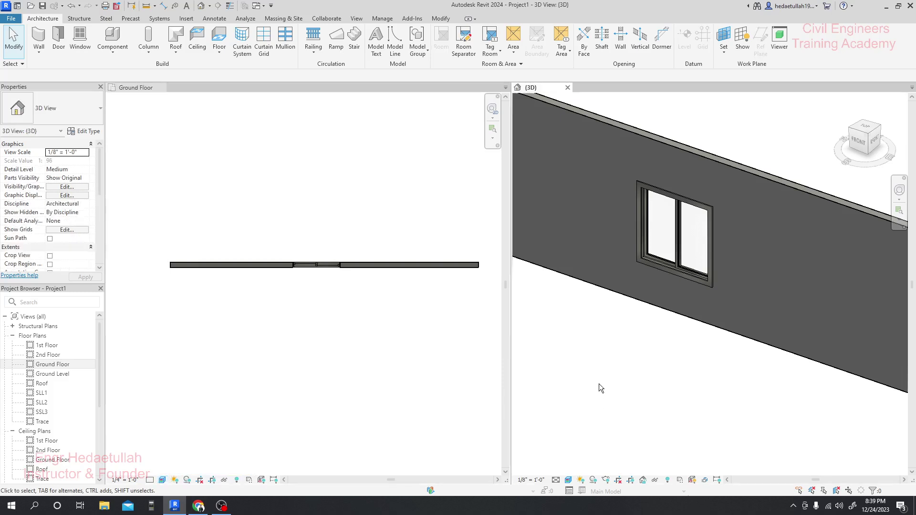
shift+middle_drag(605, 360, 603, 383)
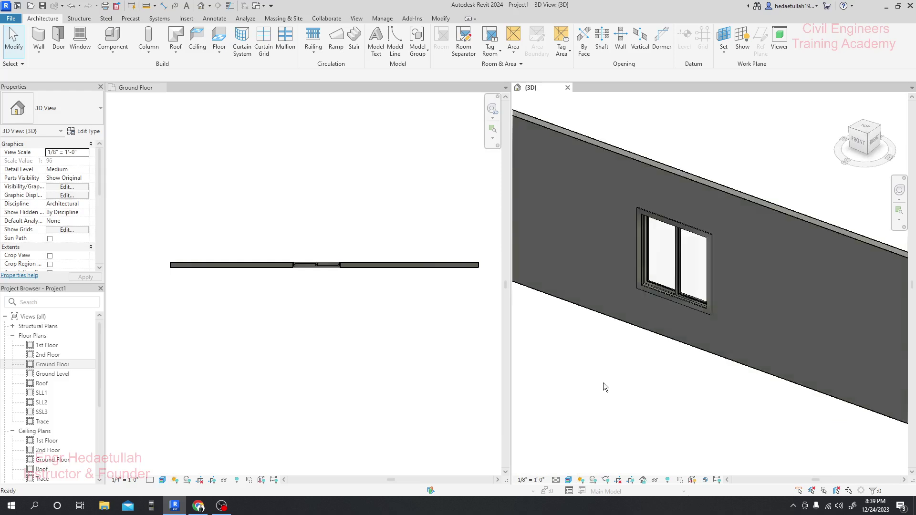
click(161, 480)
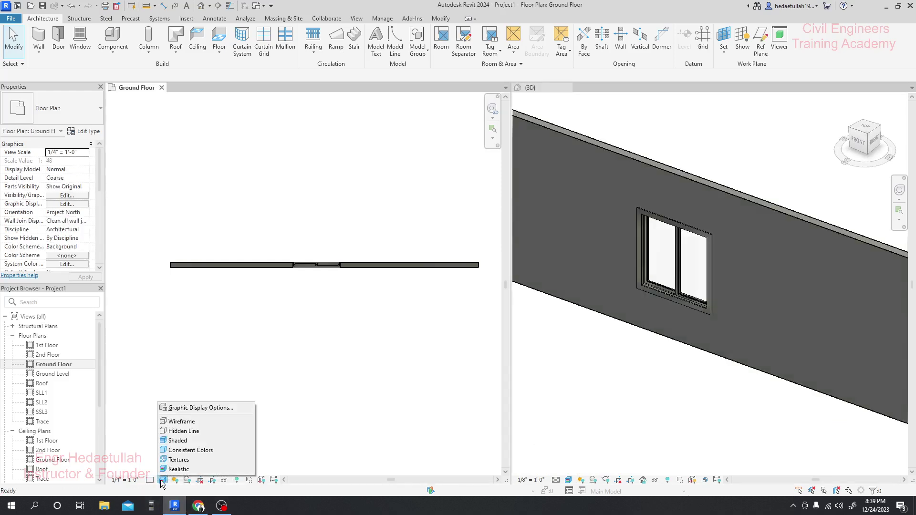
click(179, 461)
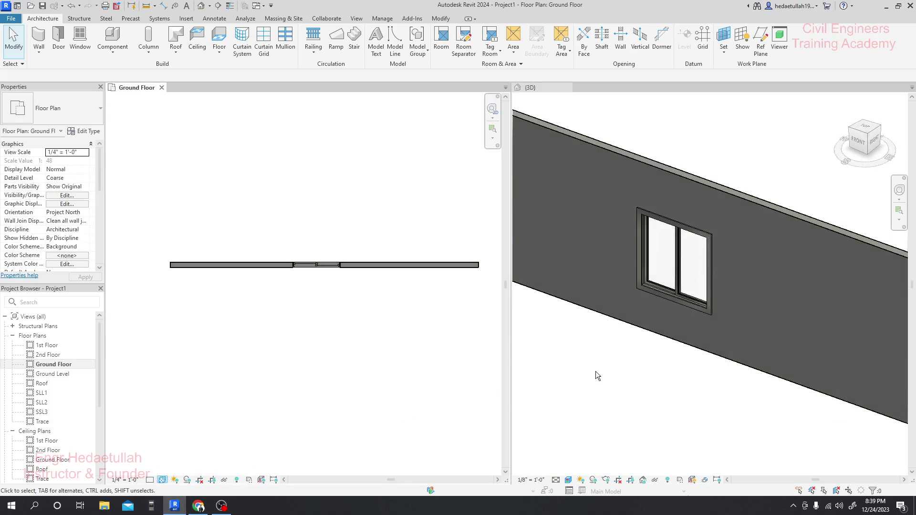
click(641, 388)
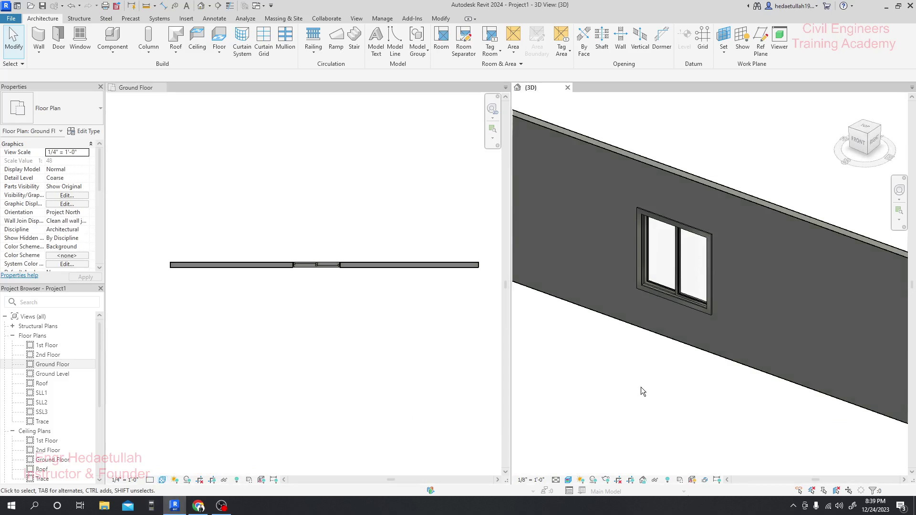
- Try the Shaded visual style in the Ground Floor plan and switch it to Consistent Colors
click(161, 480)
click(182, 441)
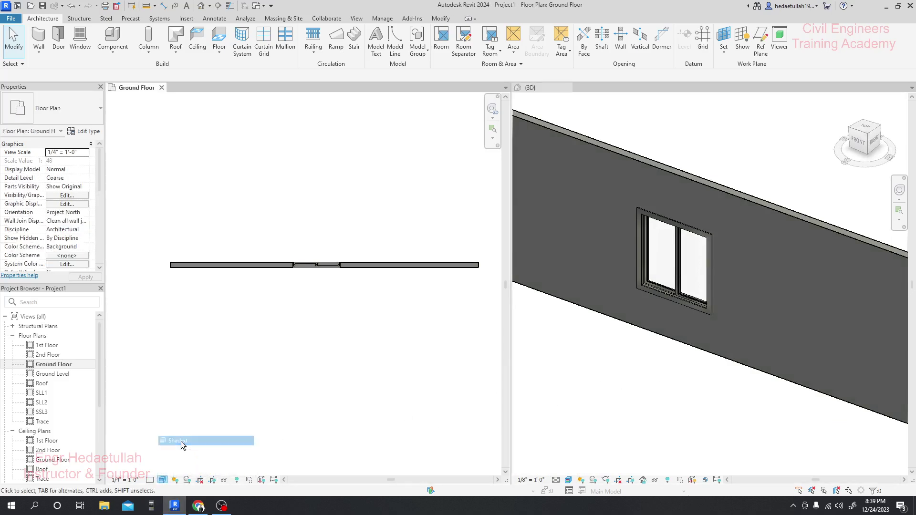
click(162, 480)
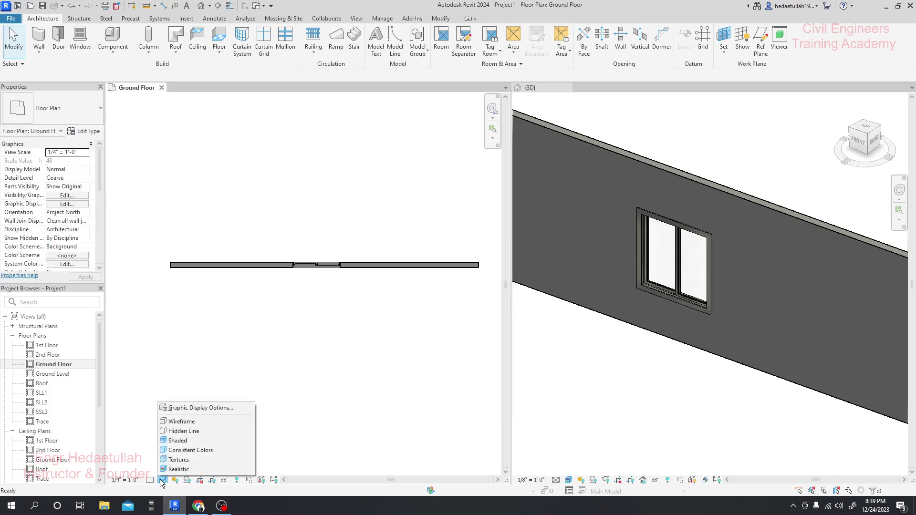
click(176, 450)
click(658, 376)
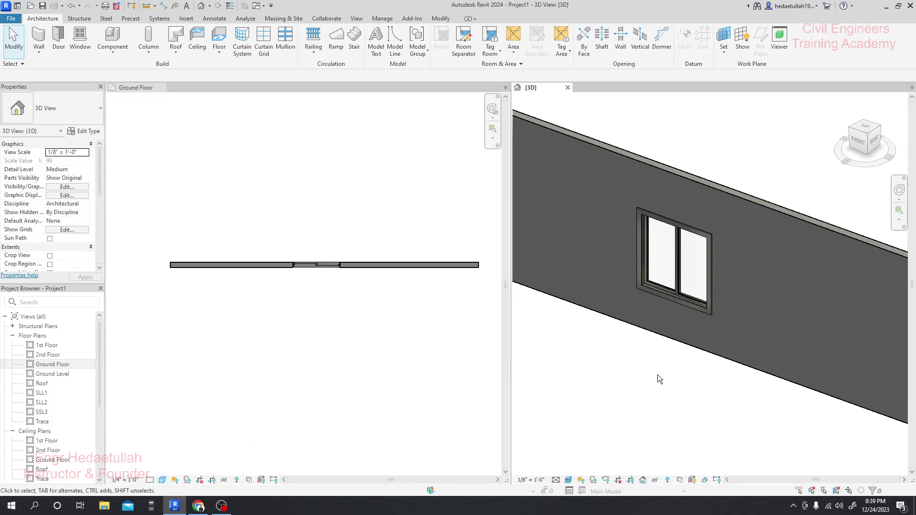
- Try the Realistic visual style in the 3D view, switch it to Textures, and inspect the window up close
shift+middle_drag(635, 368, 640, 374)
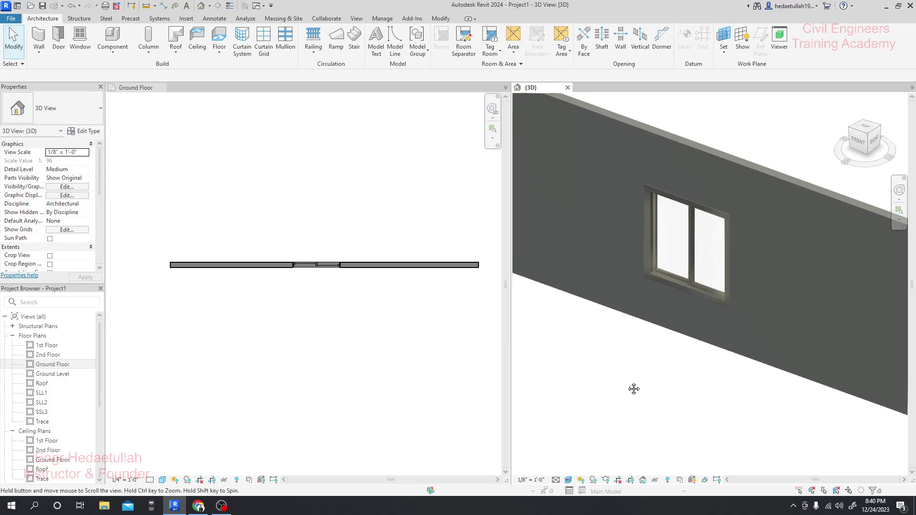
shift+middle_drag(567, 426, 594, 438)
click(568, 480)
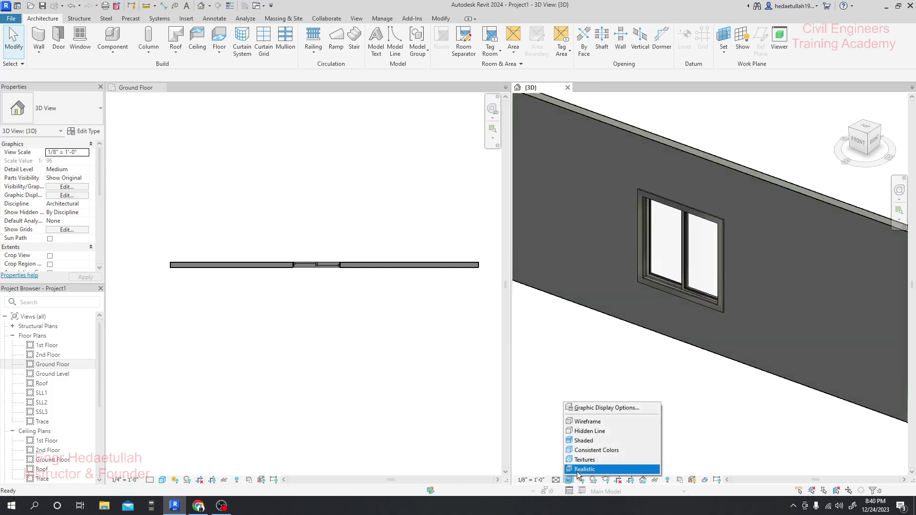
click(581, 469)
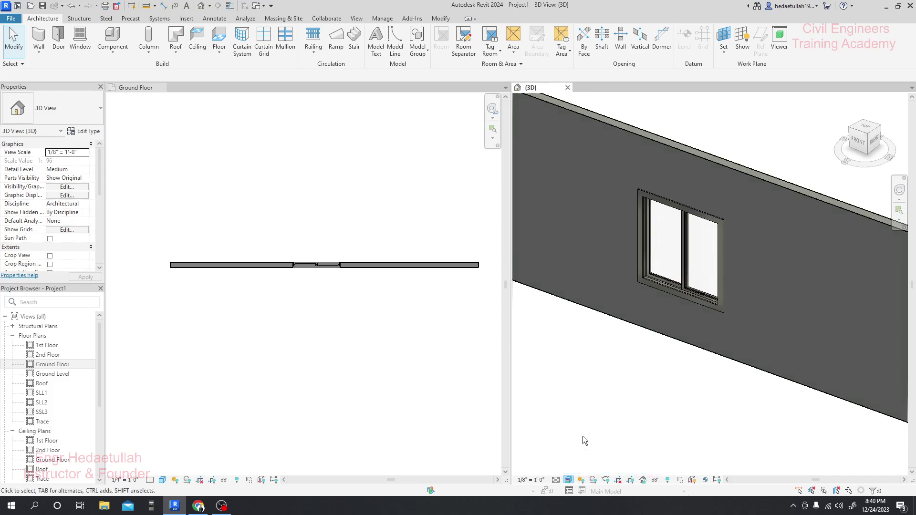
click(568, 480)
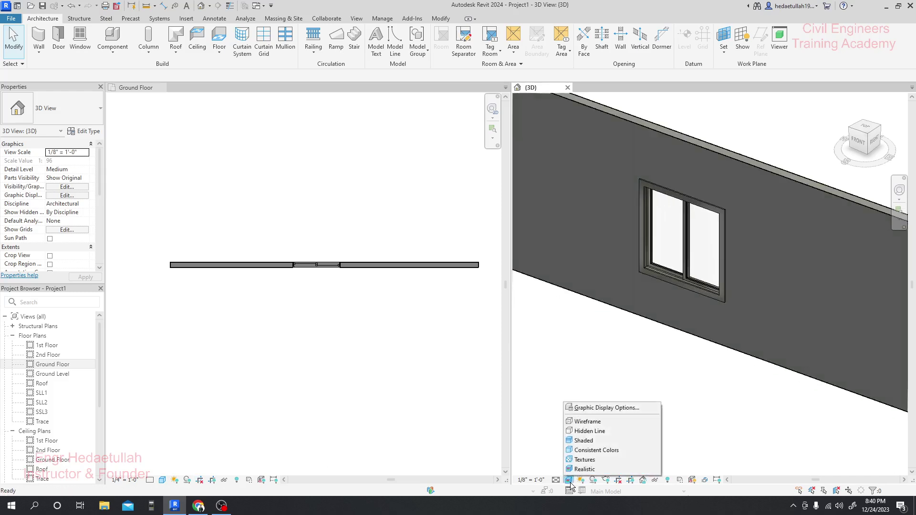
click(582, 461)
scroll(657, 265, up, 4)
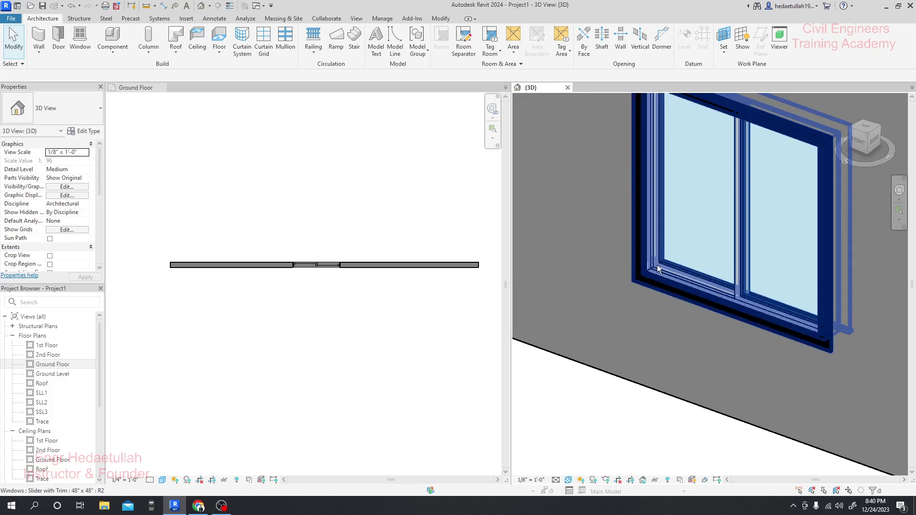
- Try the Textures and Shaded visual styles on the wall and window in the 3D view
shift+middle_drag(587, 425, 581, 369)
click(568, 480)
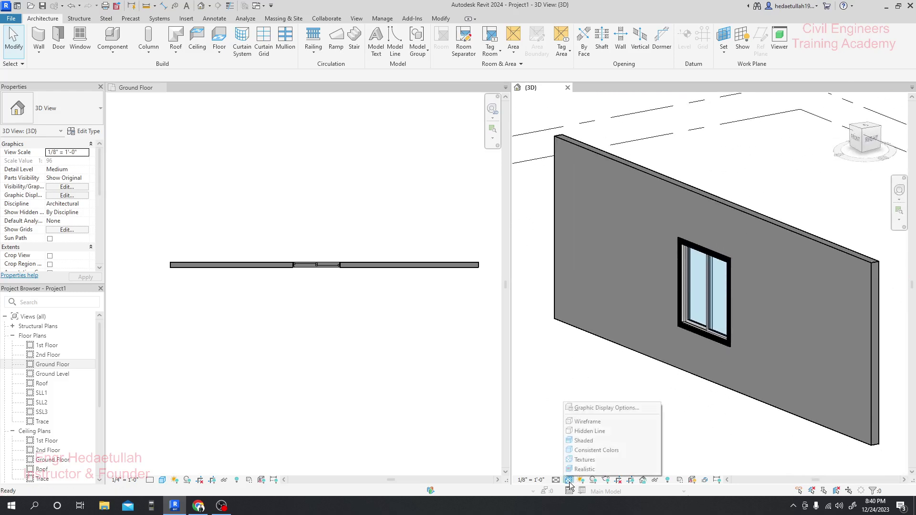
click(577, 459)
middle_drag(611, 425, 565, 434)
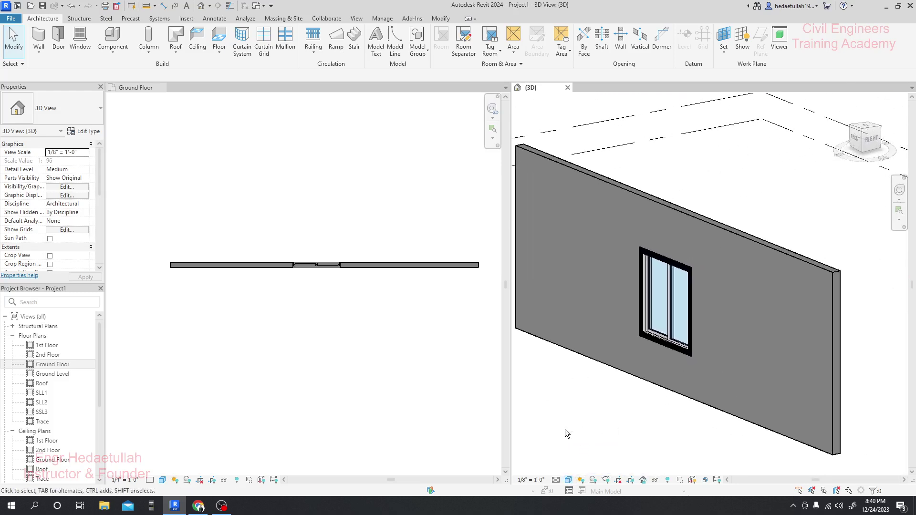
click(568, 480)
click(585, 441)
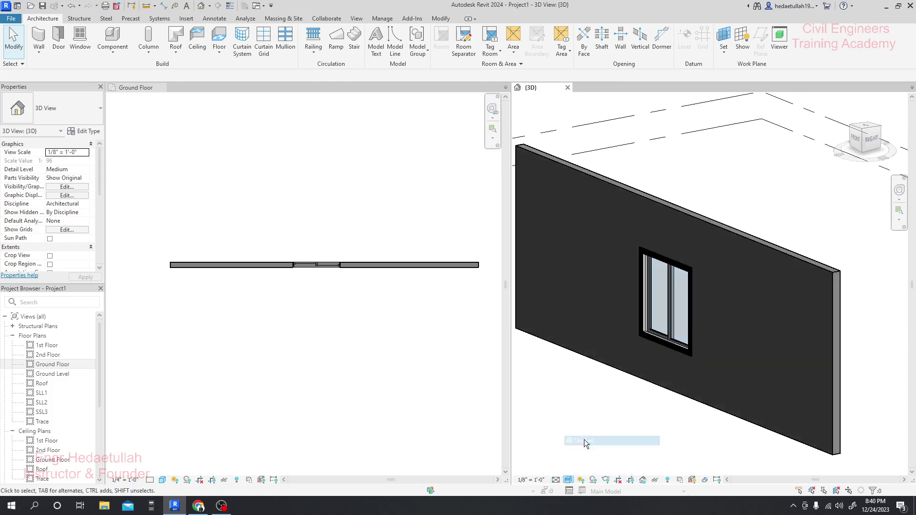
- Try the Hidden Line visual style in the 3D view and switch it to Realistic
click(568, 481)
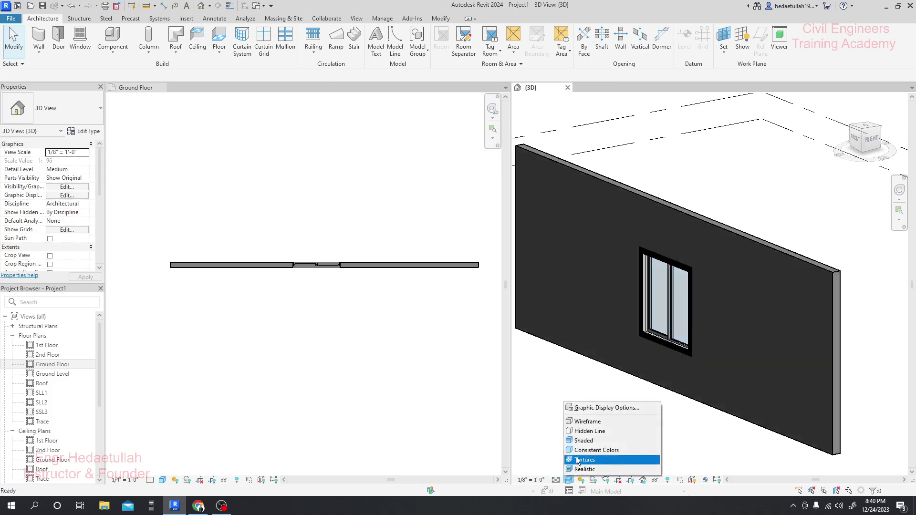
click(586, 431)
mouse_move(620, 446)
shift+middle_down()
mouse_move(601, 446)
mouse_move(612, 448)
shift+middle_up()
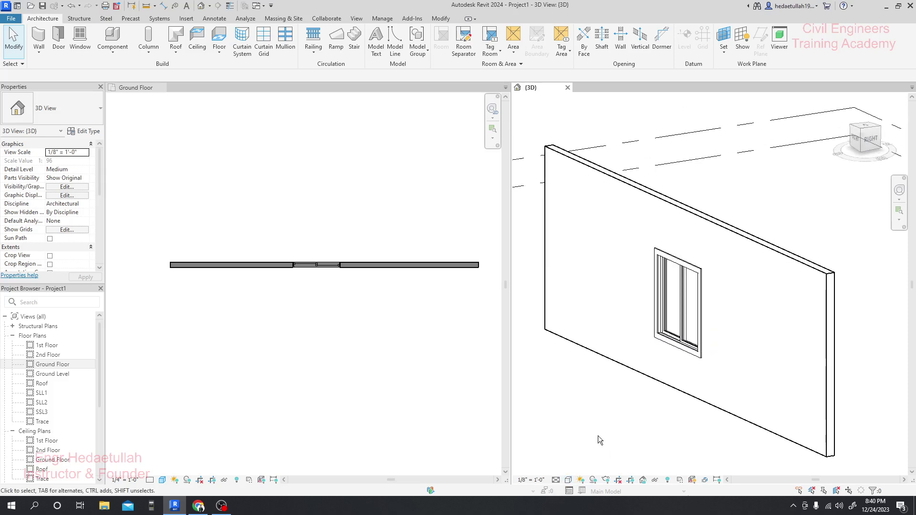
middle_drag(597, 436, 615, 408)
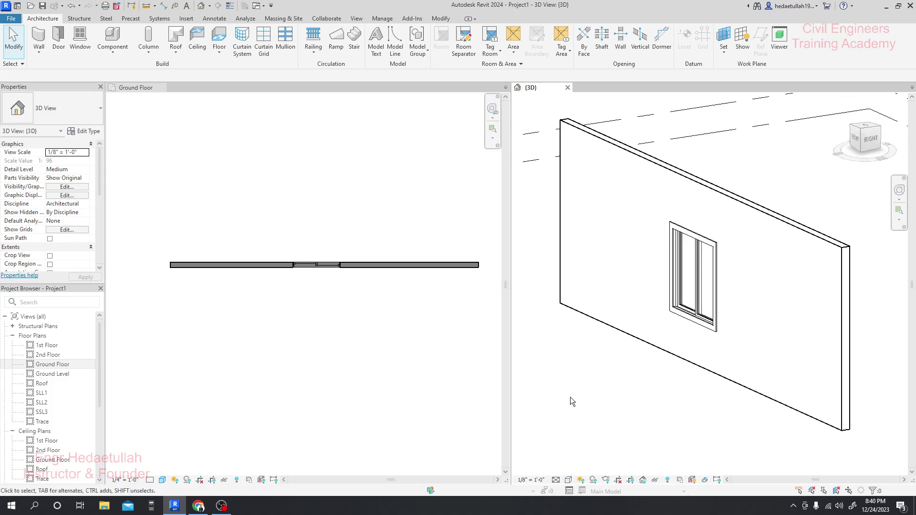
click(569, 480)
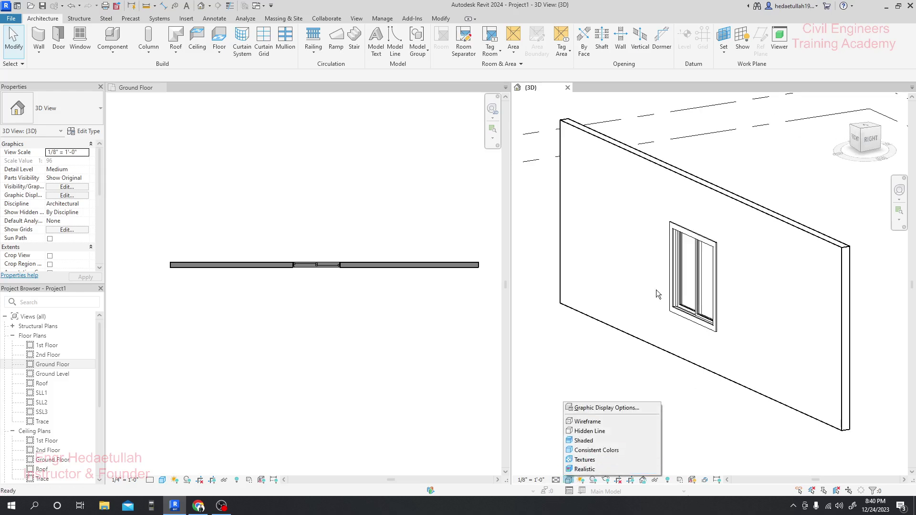
click(605, 440)
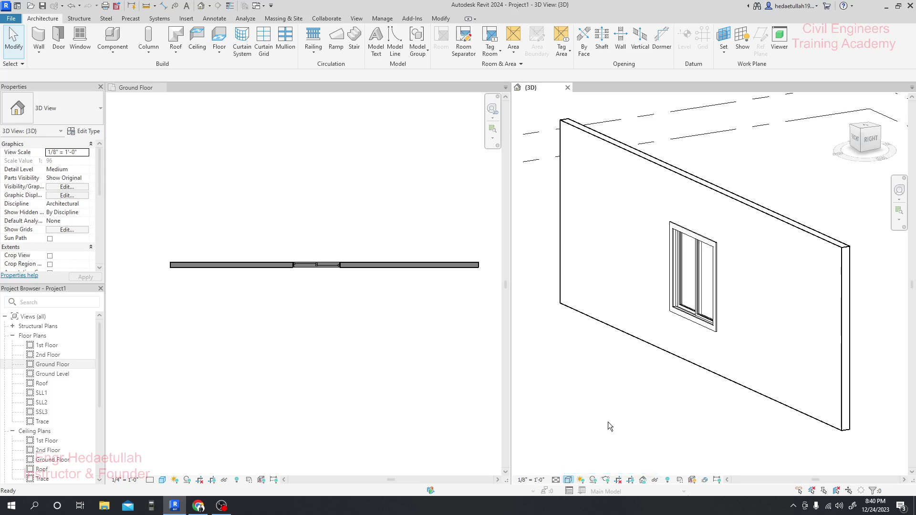
- Set the Ground Floor plan to the Hidden Line visual style, check the window there, and reactivate the 3D view
click(388, 322)
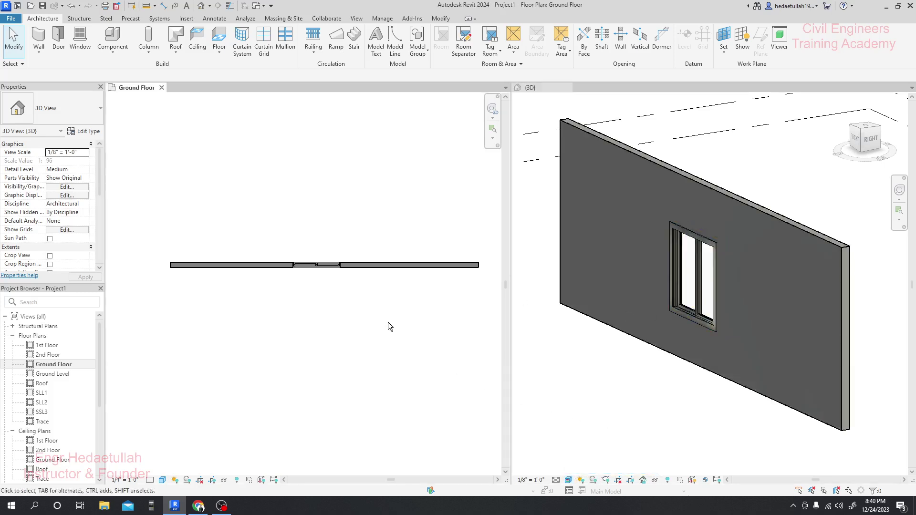
click(162, 480)
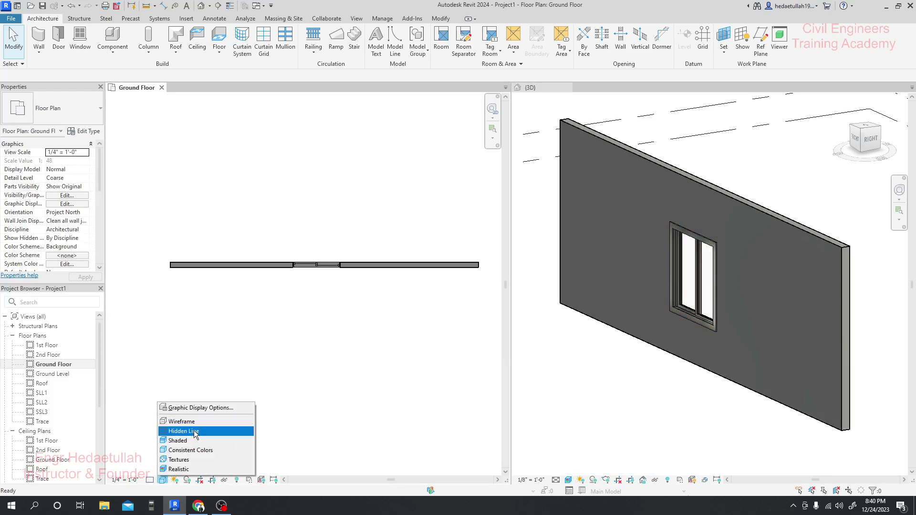
click(195, 432)
scroll(335, 283, up, 2)
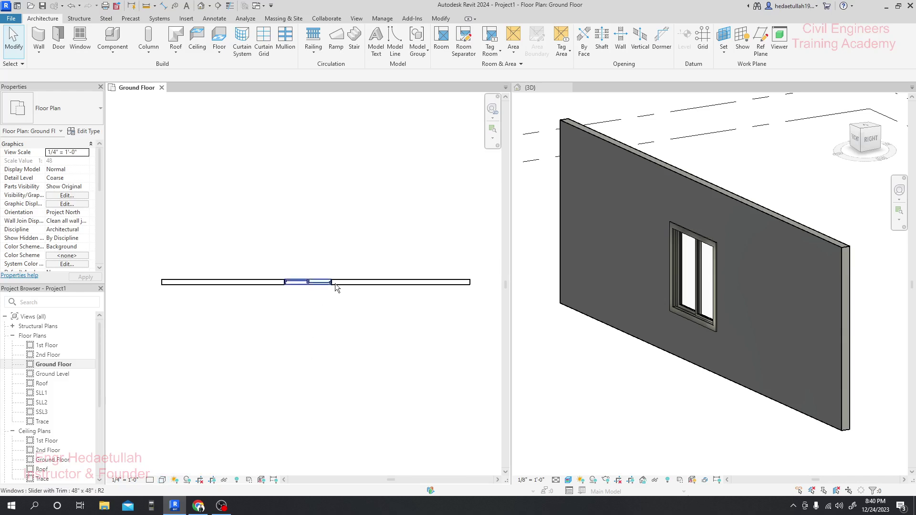
scroll(349, 314, down, 2)
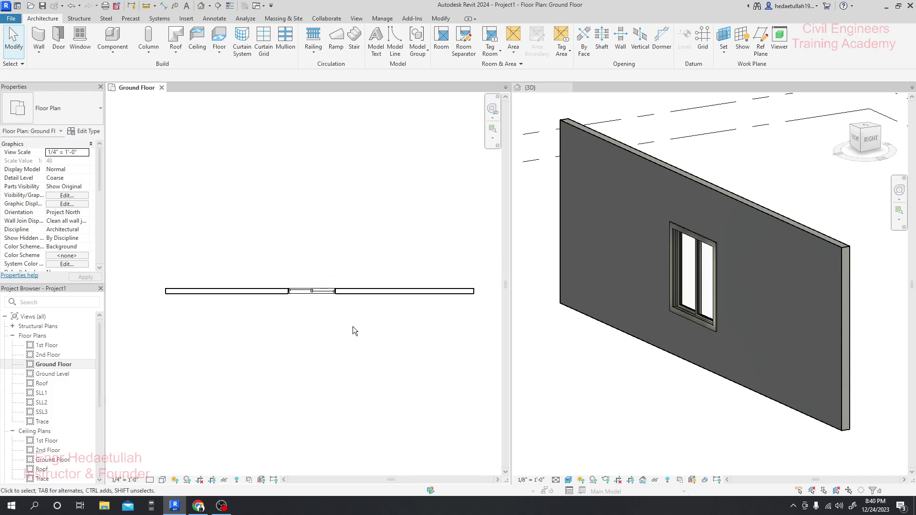
click(583, 394)
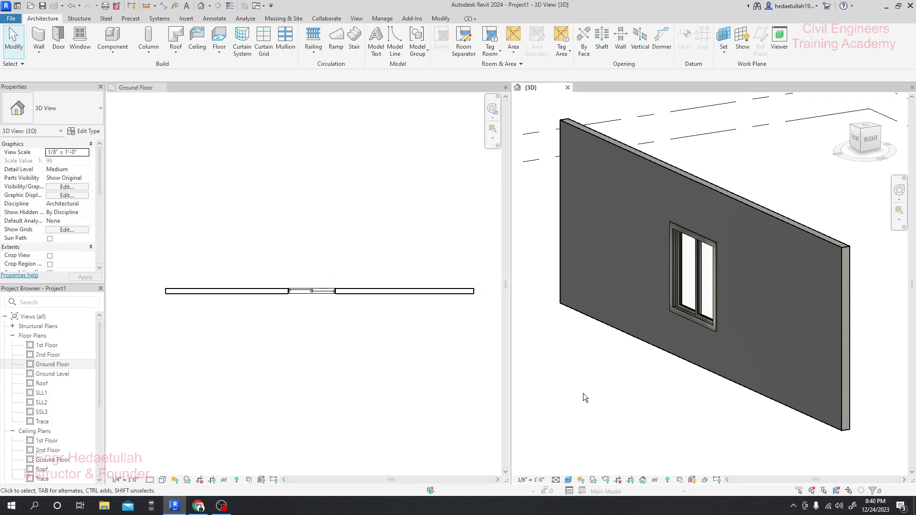